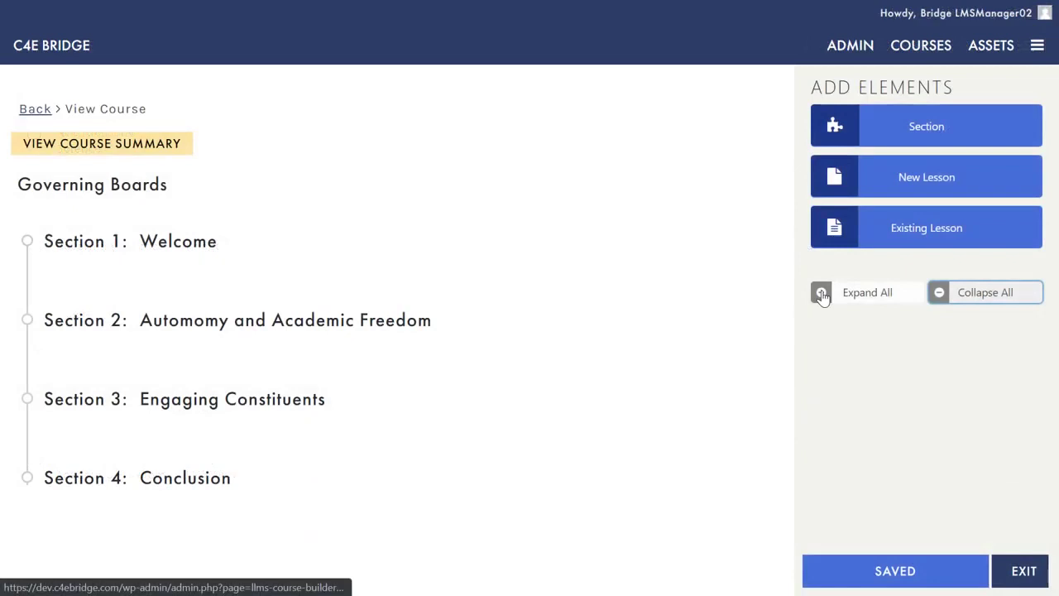
Step: Expand all Governing Boards sections and scroll down to Section 4: Conclusion
{"action": "left_click", "coordinate": [821, 293]}
{"action": "scroll", "coordinate": [430, 252], "scroll_direction": "down", "scroll_amount": 5}
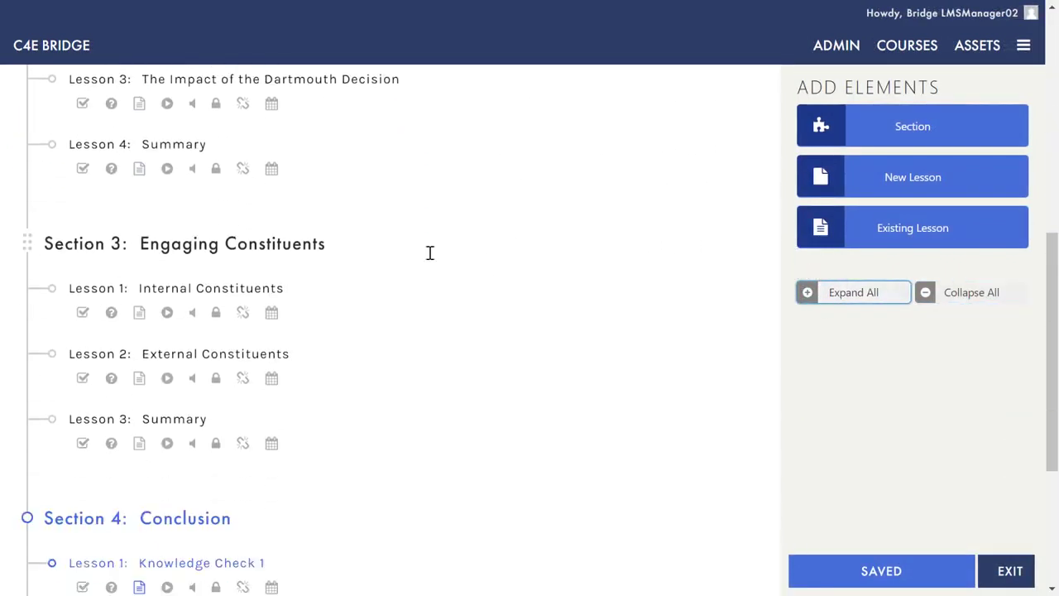
{"action": "scroll", "coordinate": [429, 253], "scroll_direction": "down", "scroll_amount": 3}
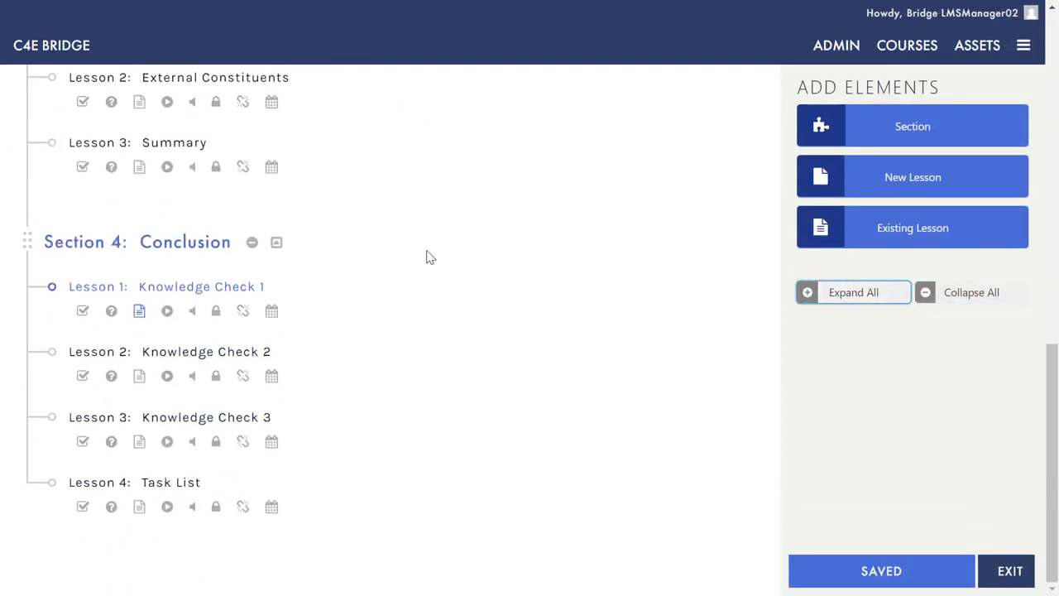
Step: Create a new quiz for the Knowledge Check 1 lesson
{"action": "left_click", "coordinate": [111, 311]}
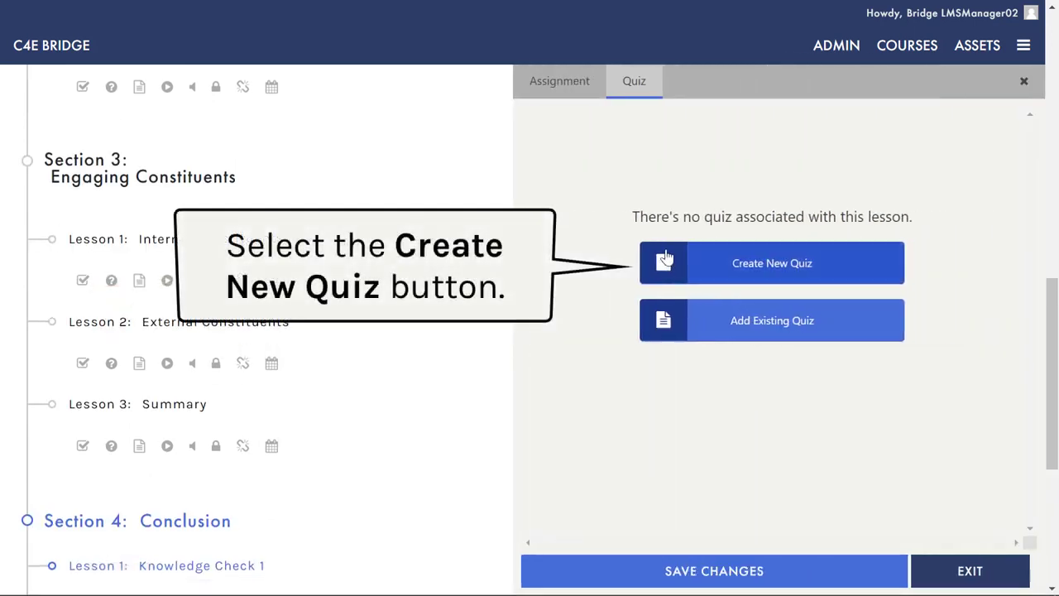
{"action": "left_click", "coordinate": [664, 259]}
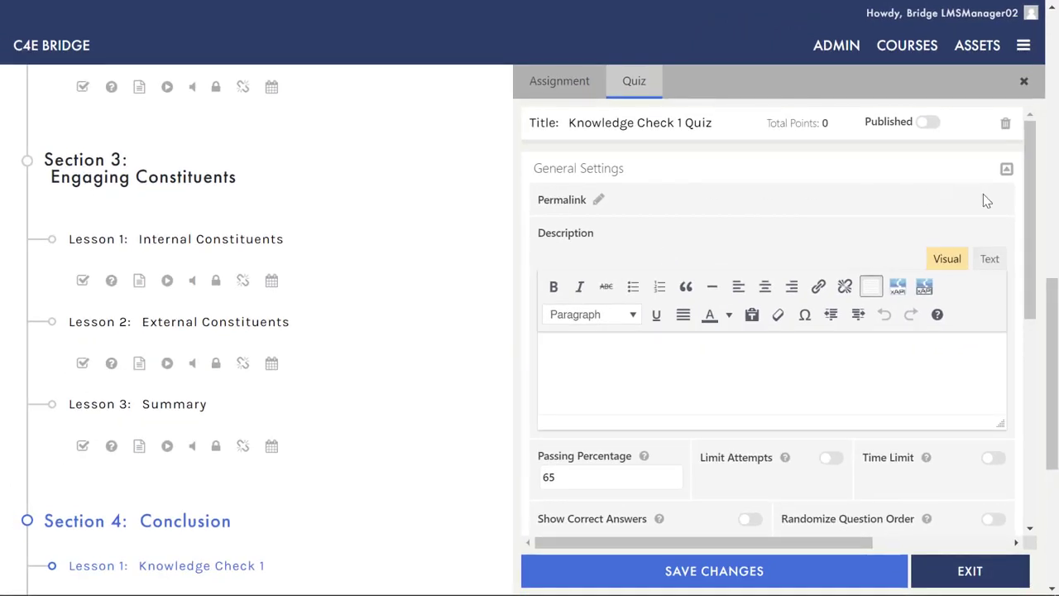
{"action": "left_click_drag", "start_coordinate": [1030, 170], "coordinate": [1055, 321]}
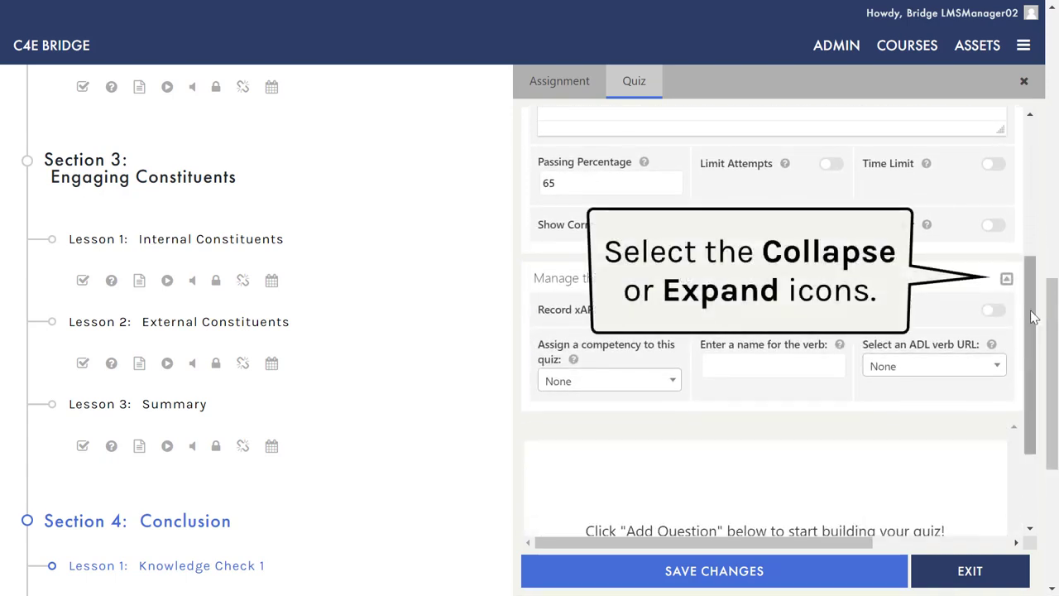
Step: Collapse and re-expand the quiz experience and general settings groups
{"action": "left_click", "coordinate": [1005, 279]}
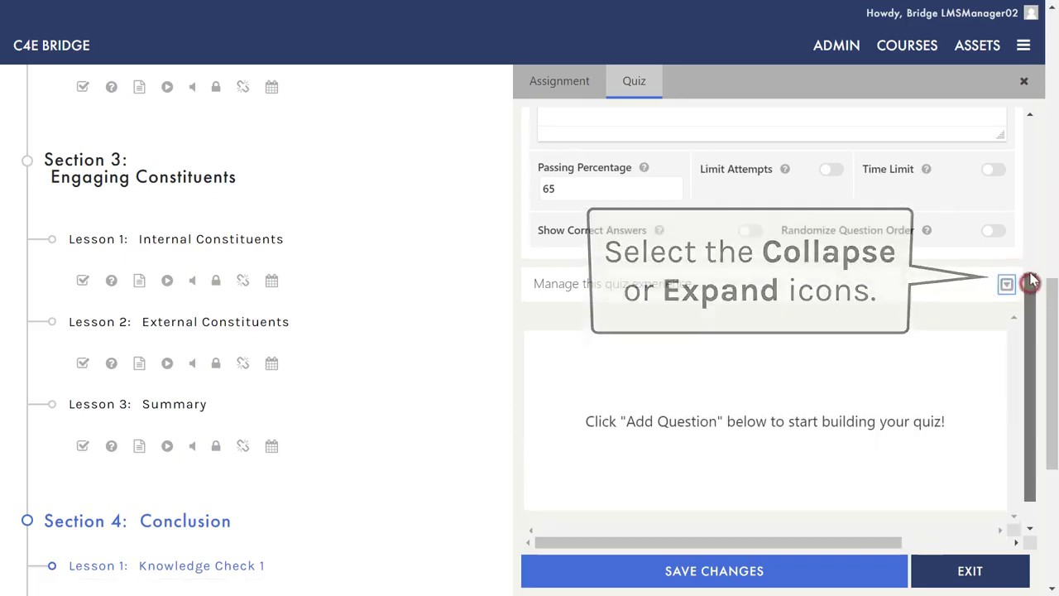
{"action": "left_click_drag", "start_coordinate": [1031, 278], "coordinate": [1031, 136]}
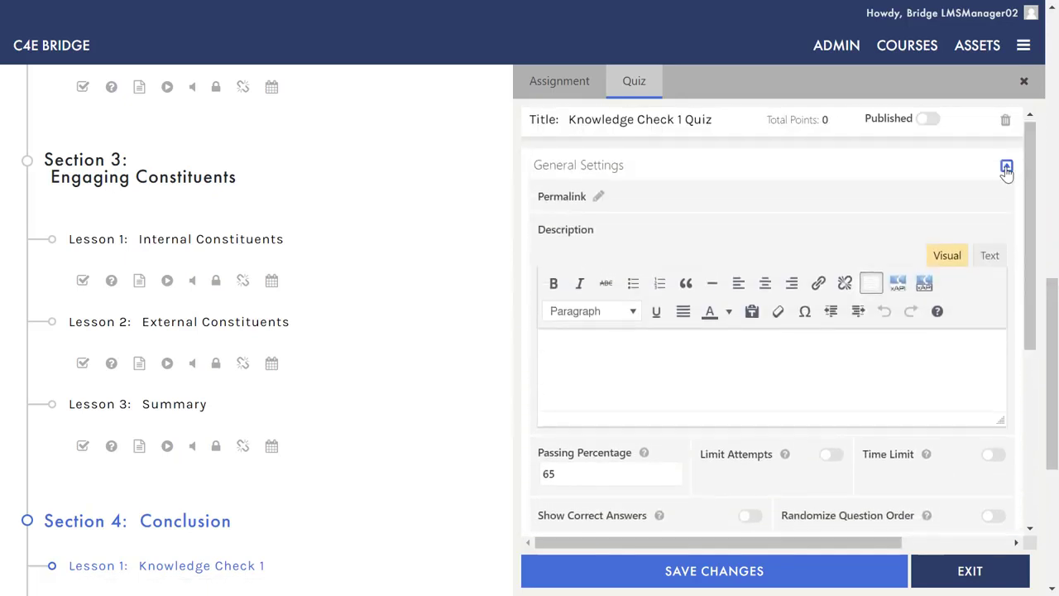
{"action": "left_click", "coordinate": [1006, 166]}
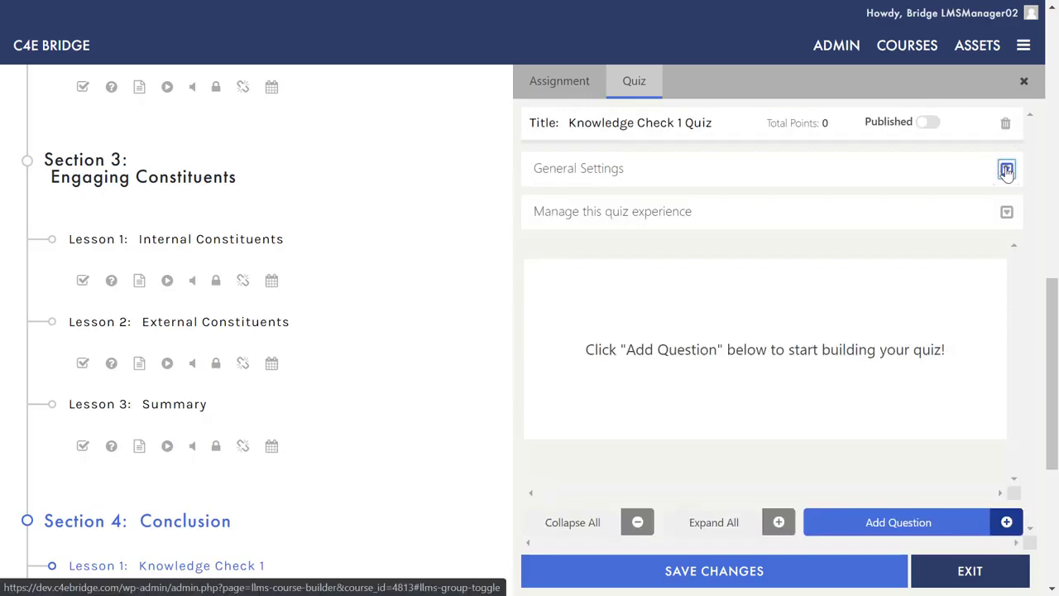
{"action": "left_click", "coordinate": [1006, 168]}
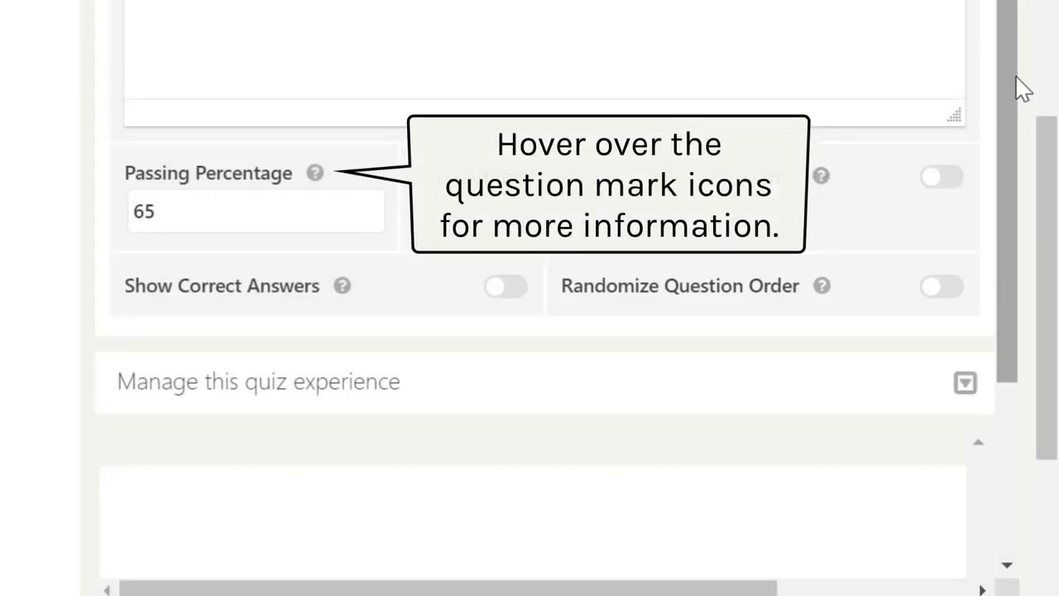
Step: Expand the quiz experience settings to reveal xAPI, competency, verb name and ADL verb URL fields
{"action": "scroll", "coordinate": [1021, 189], "scroll_direction": "down", "scroll_amount": 3}
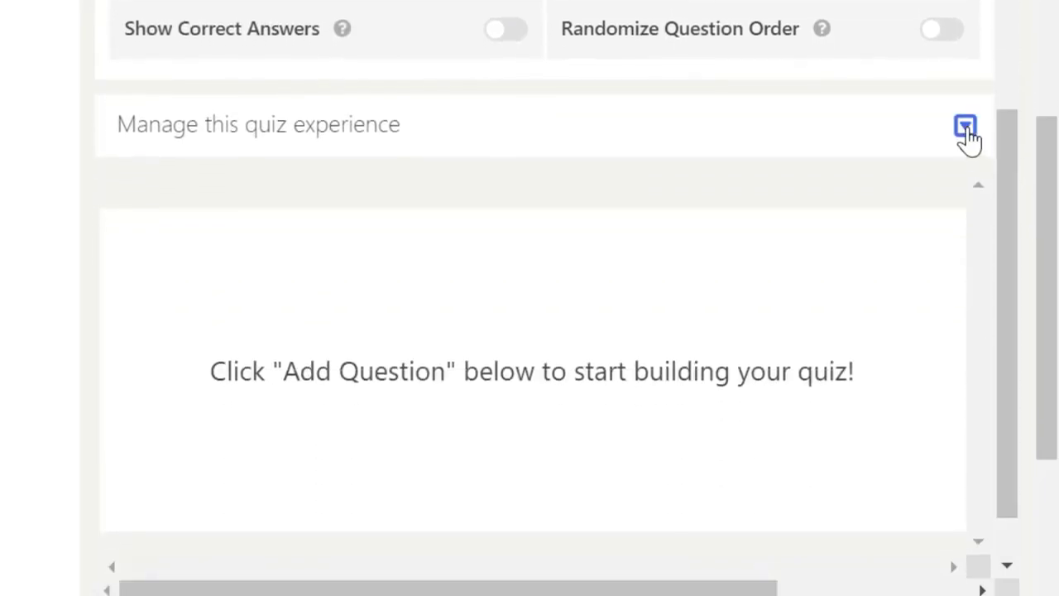
{"action": "left_click", "coordinate": [964, 127]}
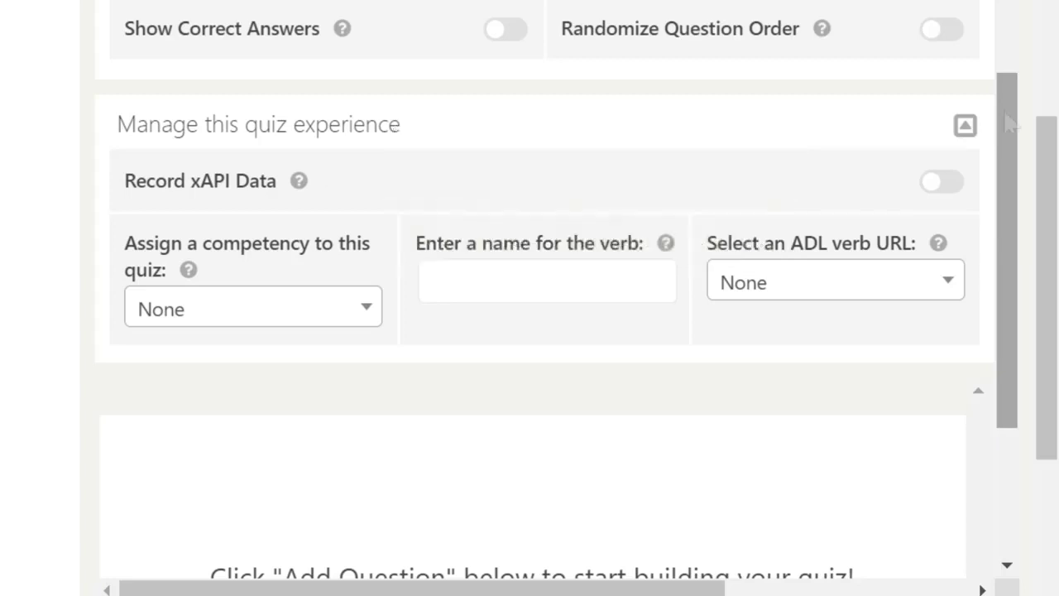
{"action": "left_click_drag", "start_coordinate": [1017, 130], "coordinate": [1025, 351]}
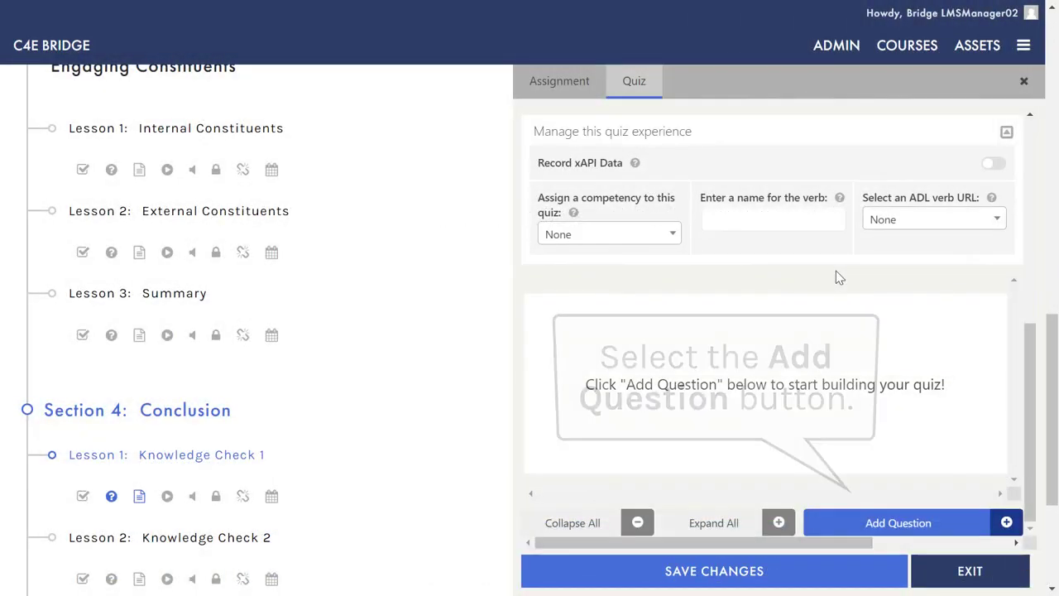
Step: Add a 10-point multiple-choice question asking what procedural autonomy refers to
{"action": "left_click", "coordinate": [852, 528]}
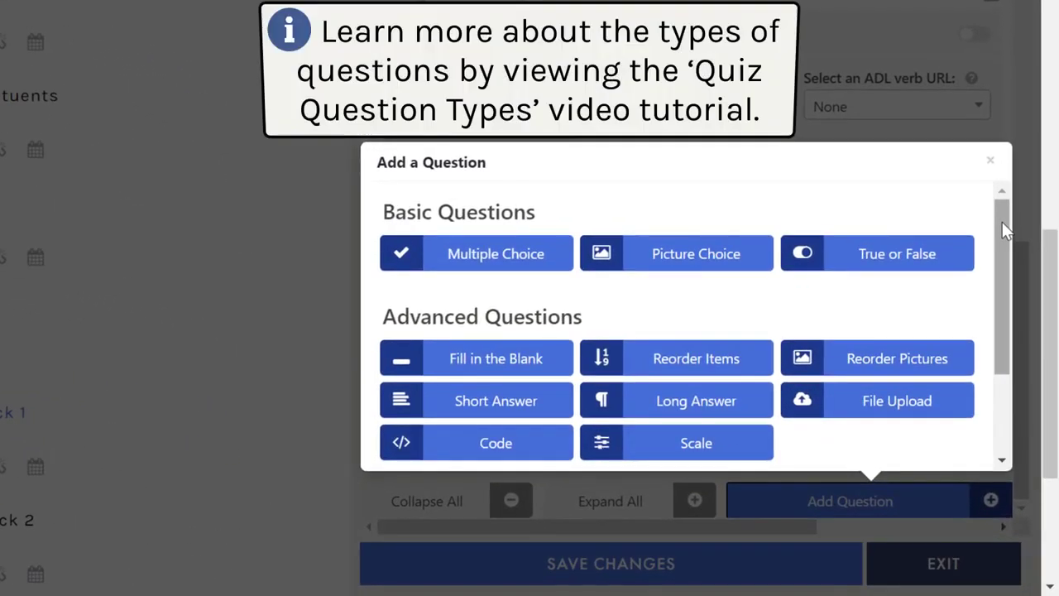
{"action": "mouse_move", "coordinate": [1001, 222]}
{"action": "left_mouse_down"}
{"action": "mouse_move", "coordinate": [1016, 329]}
{"action": "mouse_move", "coordinate": [1003, 207]}
{"action": "left_mouse_up"}
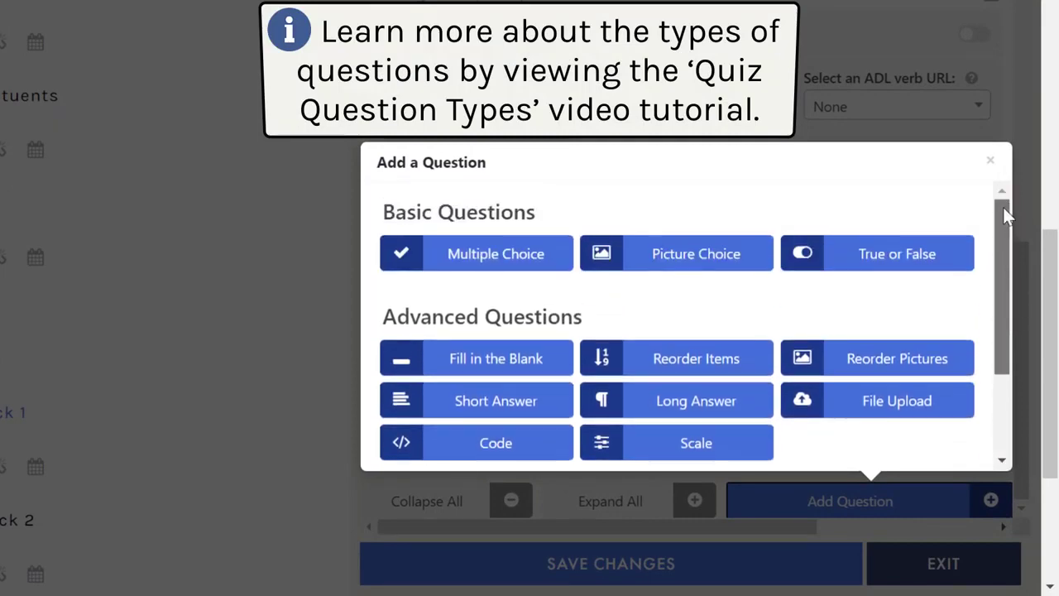
{"action": "left_click", "coordinate": [522, 262]}
{"action": "left_click_drag", "start_coordinate": [998, 260], "coordinate": [1000, 228]}
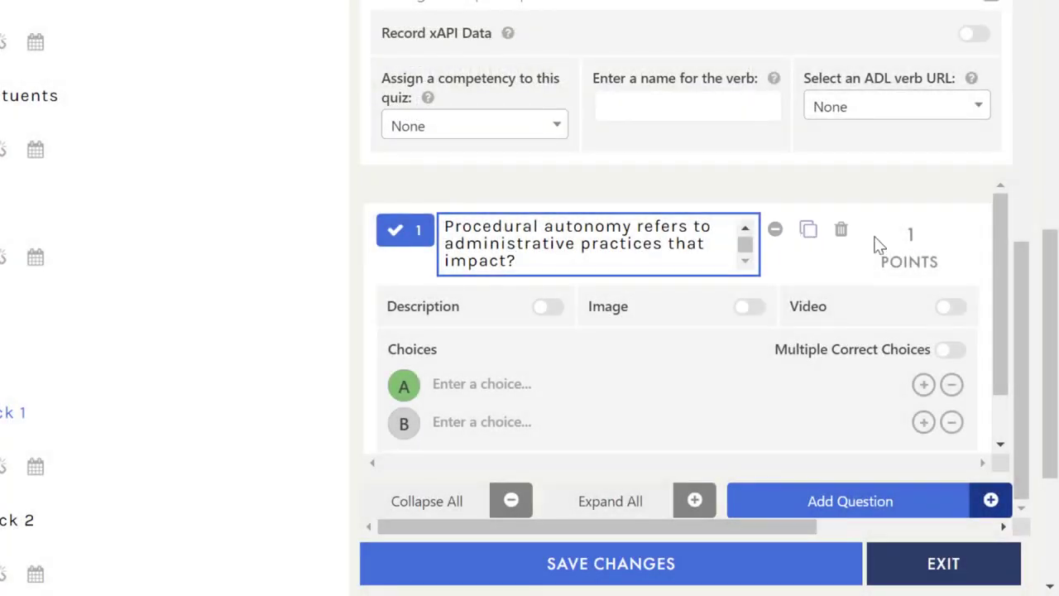
{"action": "left_click", "coordinate": [925, 229]}
{"action": "left_click", "coordinate": [925, 230]}
{"action": "left_click", "coordinate": [925, 229]}
{"action": "left_click", "coordinate": [925, 229]}
{"action": "left_click", "coordinate": [924, 230]}
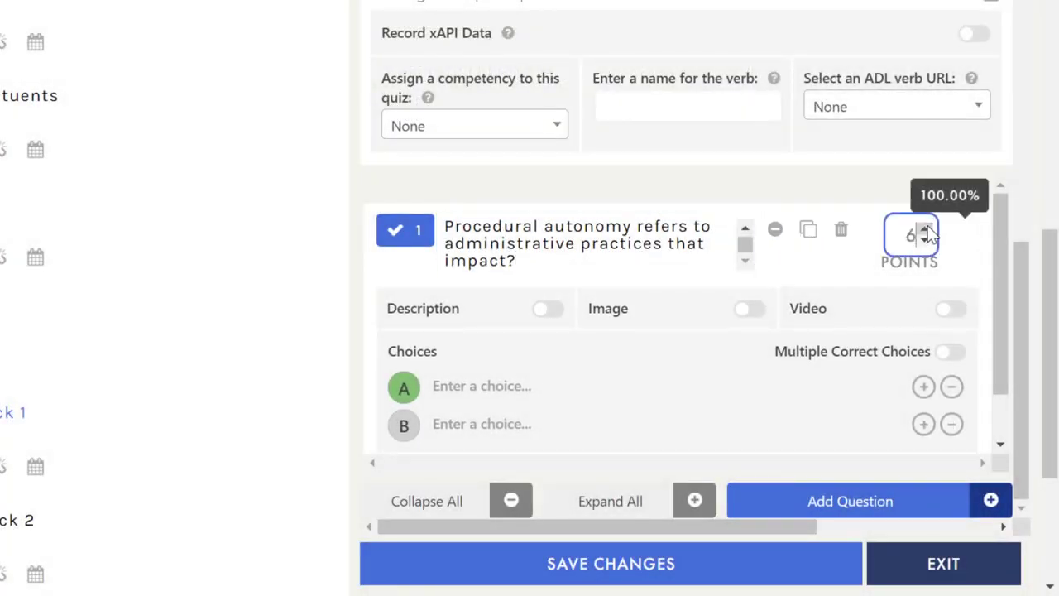
{"action": "left_click", "coordinate": [925, 229]}
{"action": "left_click", "coordinate": [925, 229]}
{"action": "left_click", "coordinate": [925, 230]}
{"action": "left_click", "coordinate": [925, 230]}
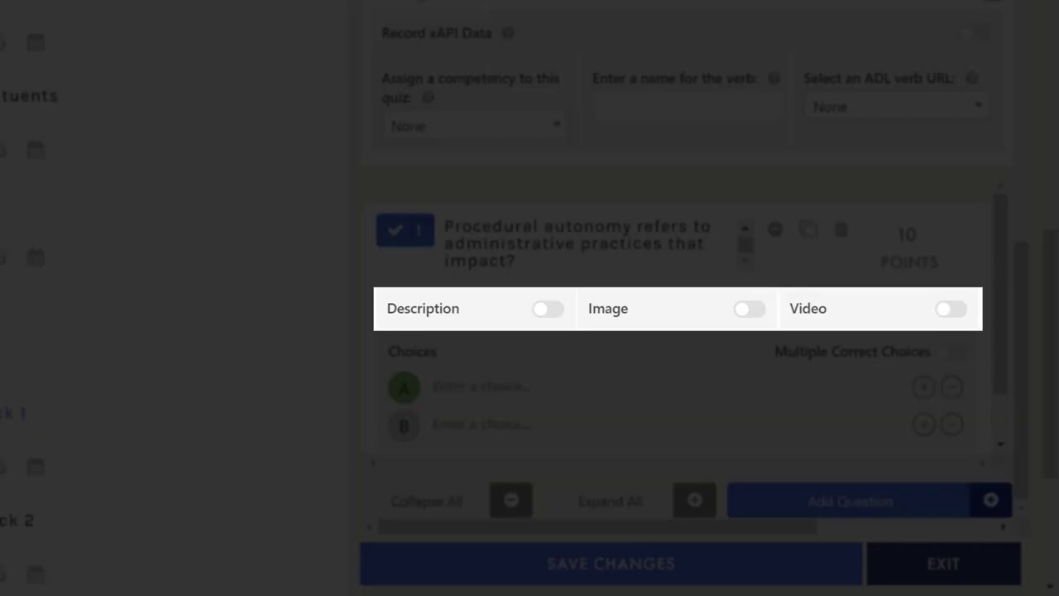
Step: Enable the question image and attach the purple lettered image from the media library
{"action": "left_click", "coordinate": [747, 310]}
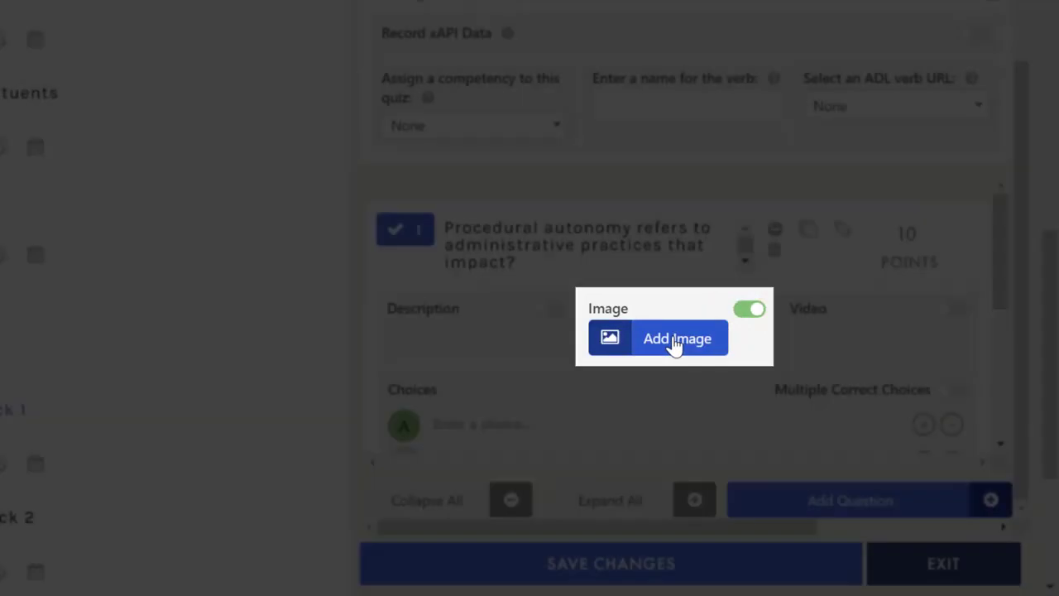
{"action": "left_click", "coordinate": [680, 341]}
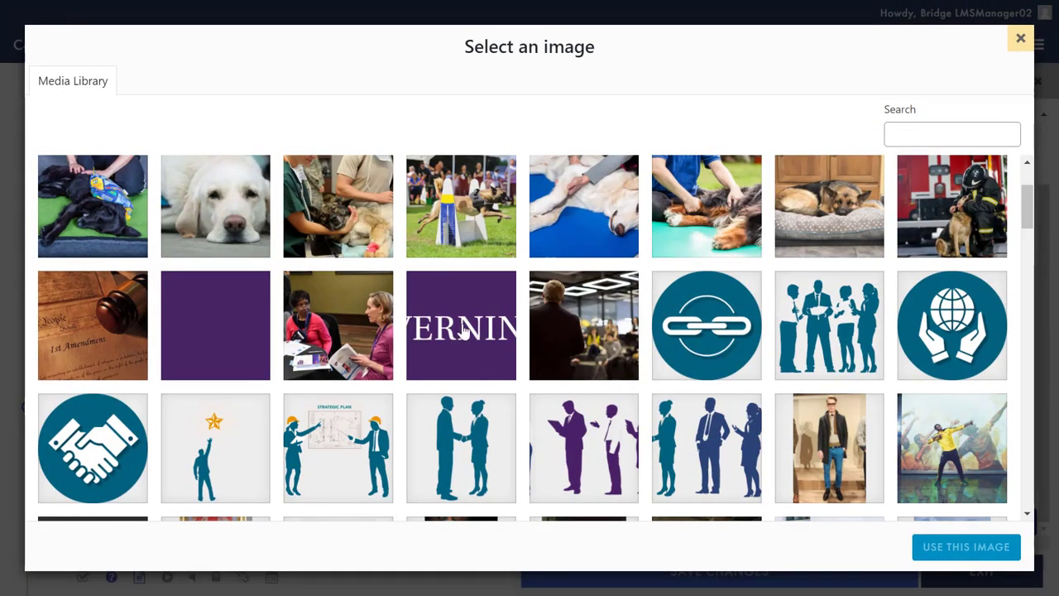
{"action": "left_click", "coordinate": [463, 329]}
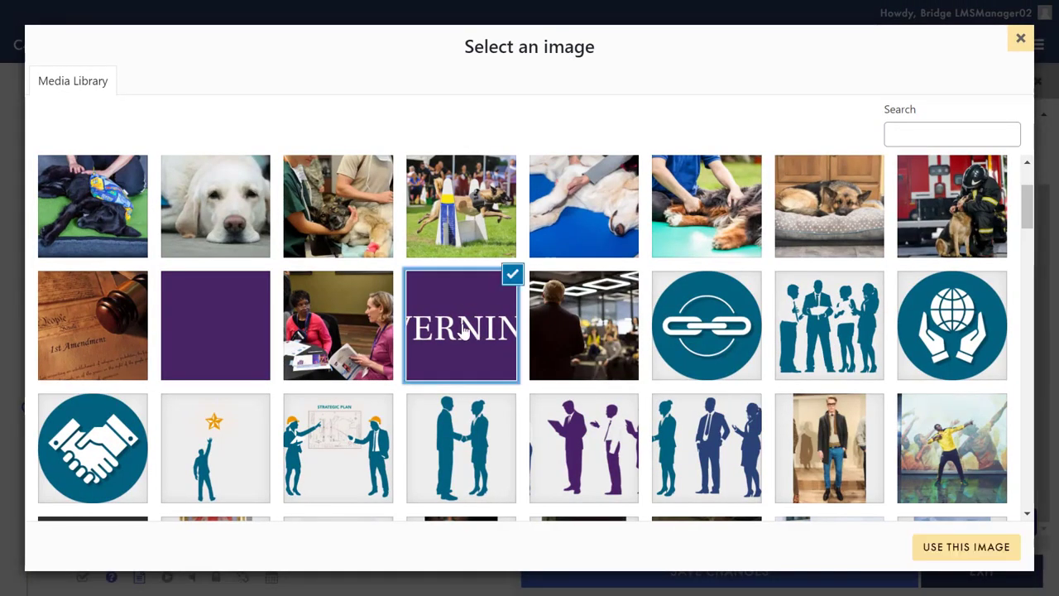
{"action": "left_click", "coordinate": [950, 549]}
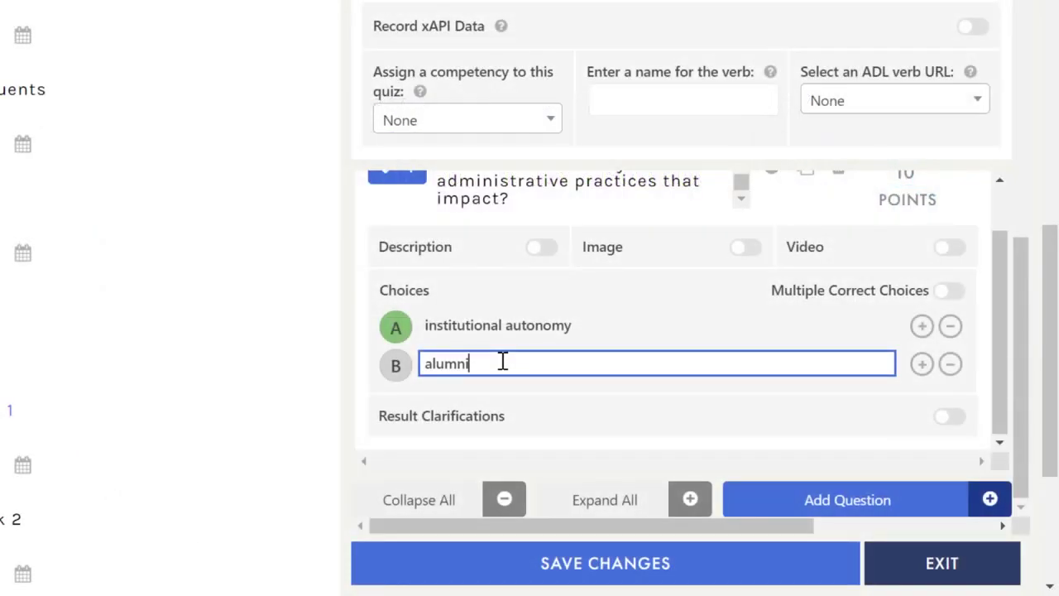
Step: Insert 'donor' as a new choice after institutional autonomy
{"action": "left_click", "coordinate": [394, 365]}
{"action": "left_click", "coordinate": [398, 326]}
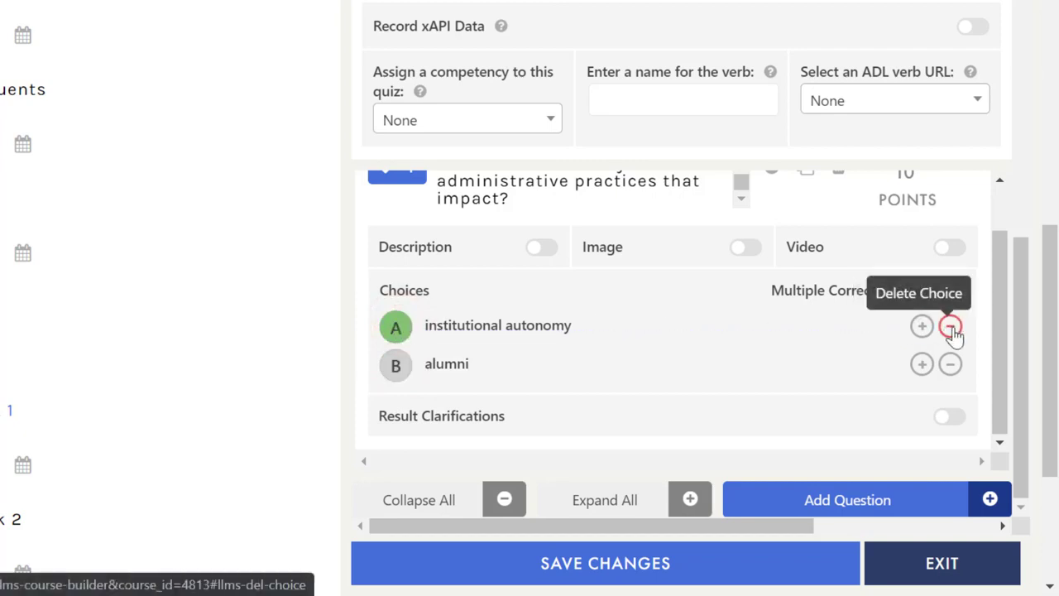
{"action": "left_click", "coordinate": [922, 325]}
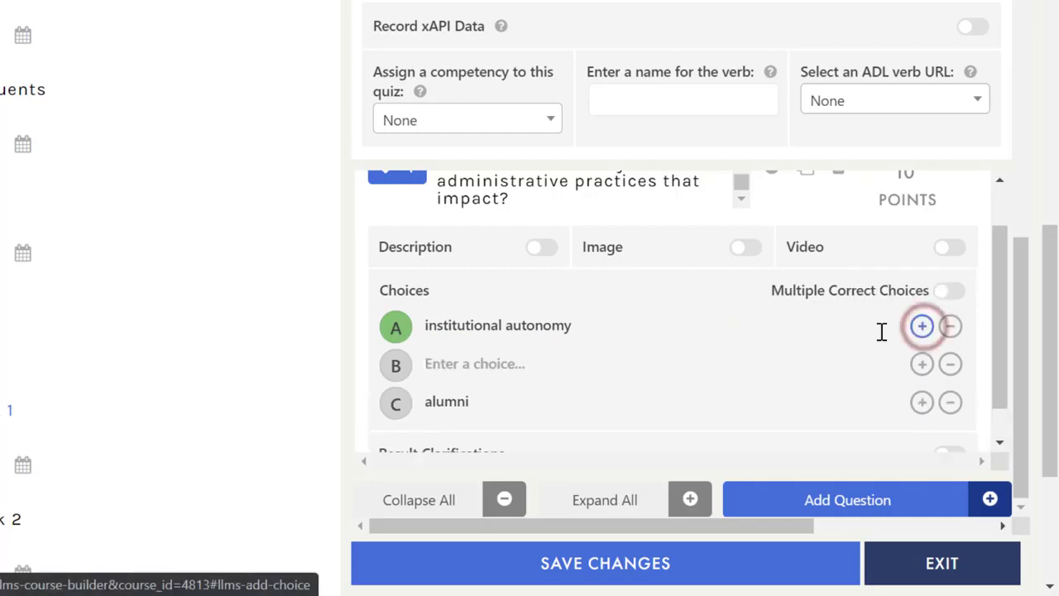
{"action": "left_click", "coordinate": [454, 362]}
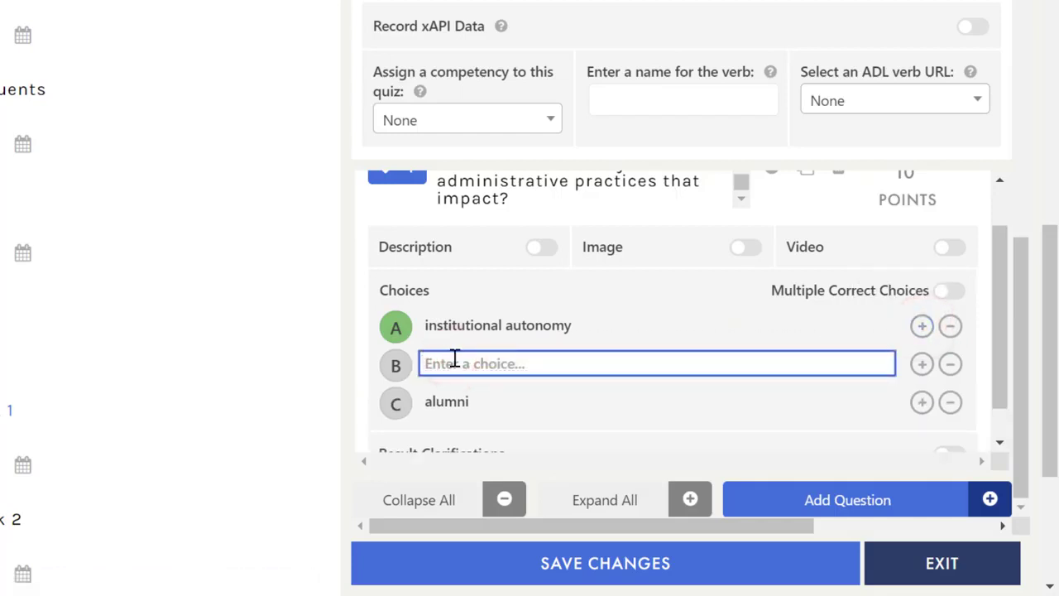
{"action": "type", "text": "donor"}
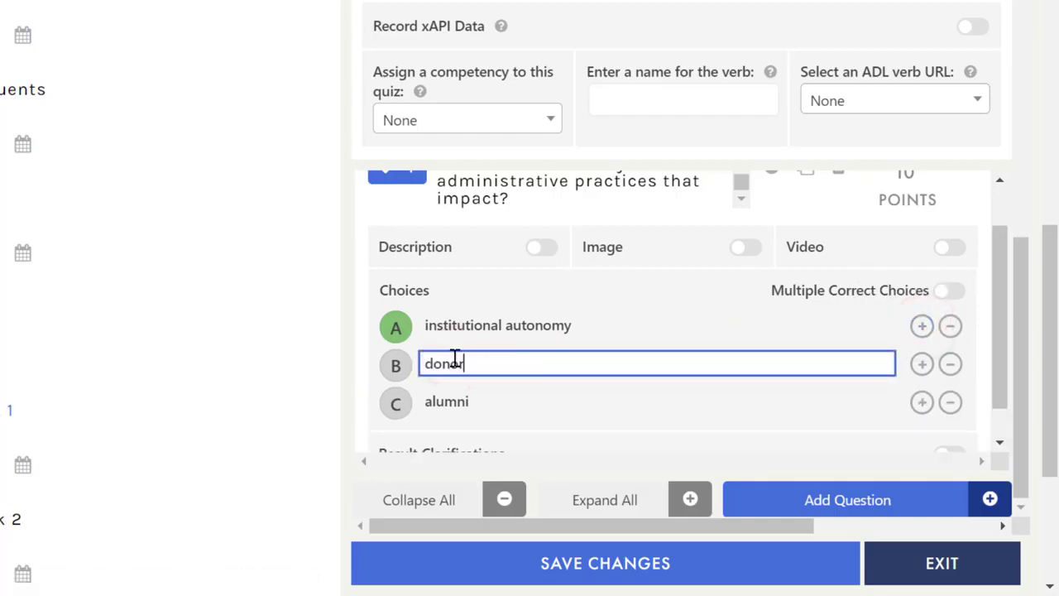
Step: Allow multiple correct choices and toggle donor's correct-answer mark
{"action": "left_click", "coordinate": [948, 290]}
{"action": "left_click", "coordinate": [405, 367]}
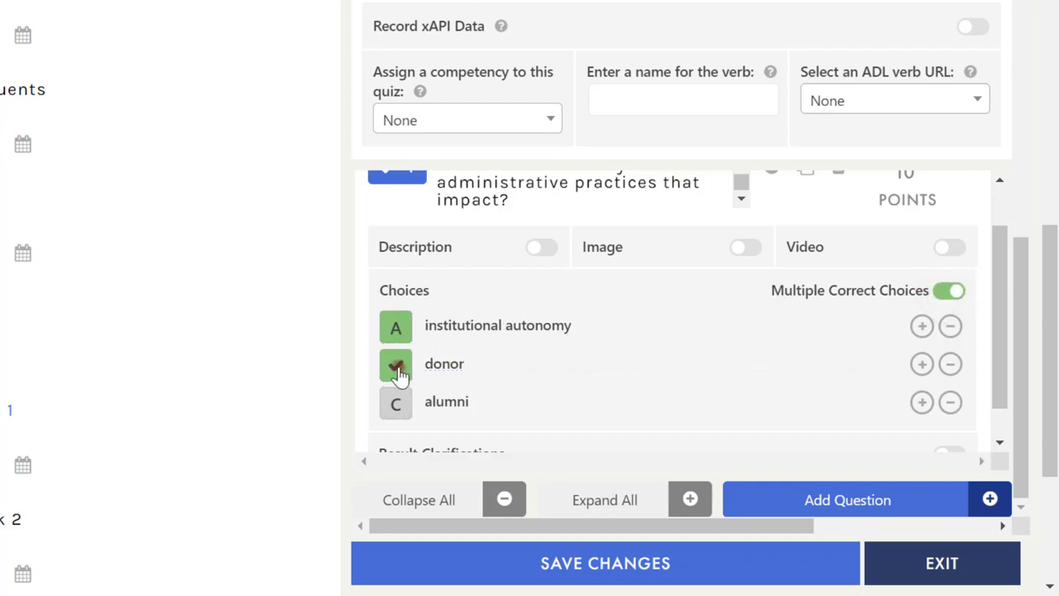
{"action": "left_click", "coordinate": [397, 367]}
Step: Restrict to one correct choice and add clarification 'The correct answer is institutional autonomy.'
{"action": "left_click", "coordinate": [941, 290]}
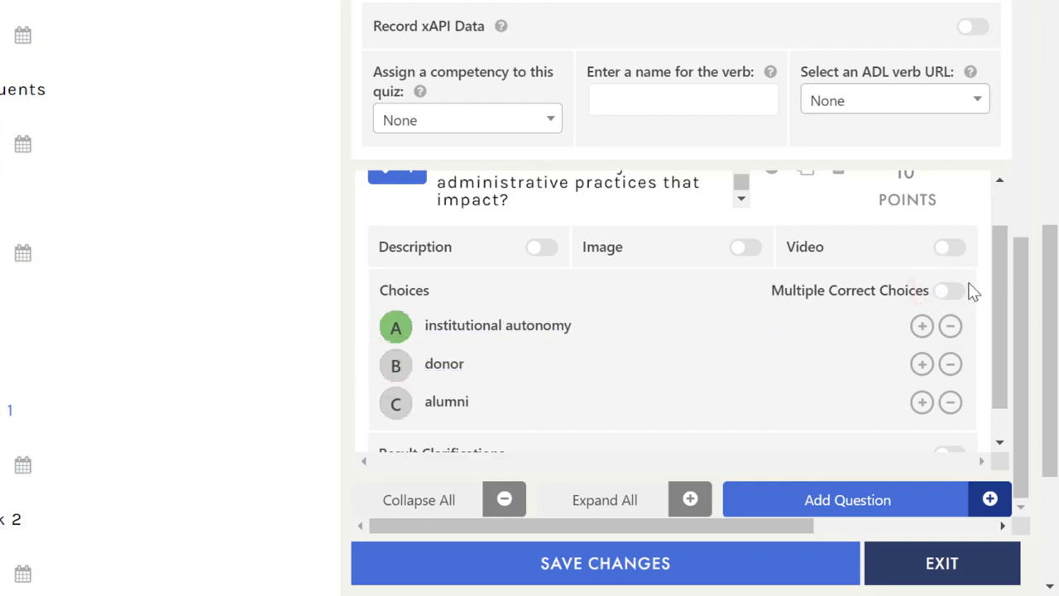
{"action": "left_click_drag", "start_coordinate": [996, 267], "coordinate": [999, 327]}
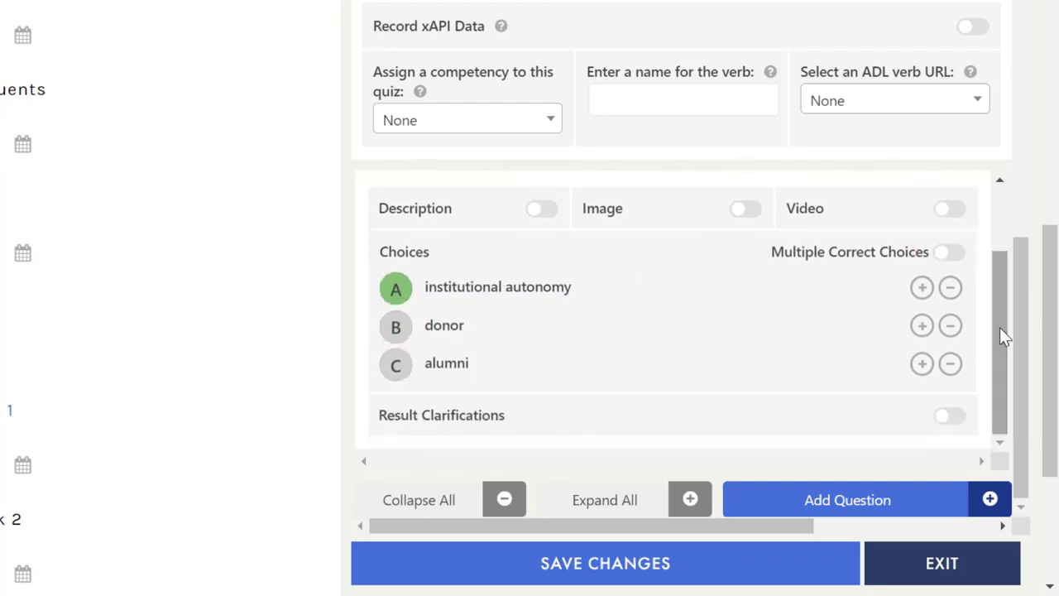
{"action": "left_click", "coordinate": [944, 422]}
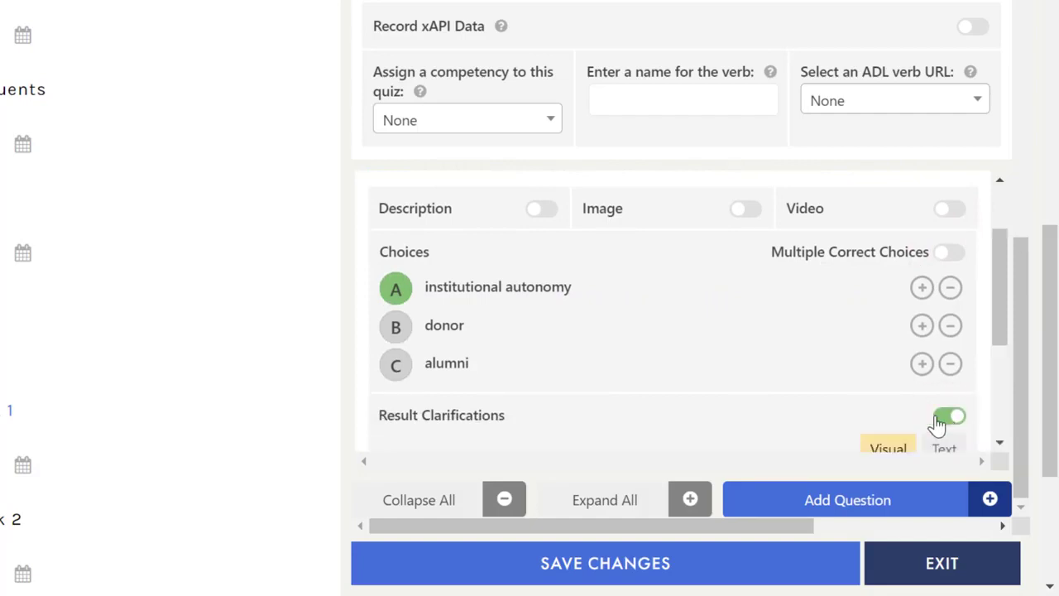
{"action": "scroll", "coordinate": [711, 405], "scroll_direction": "down", "scroll_amount": 2}
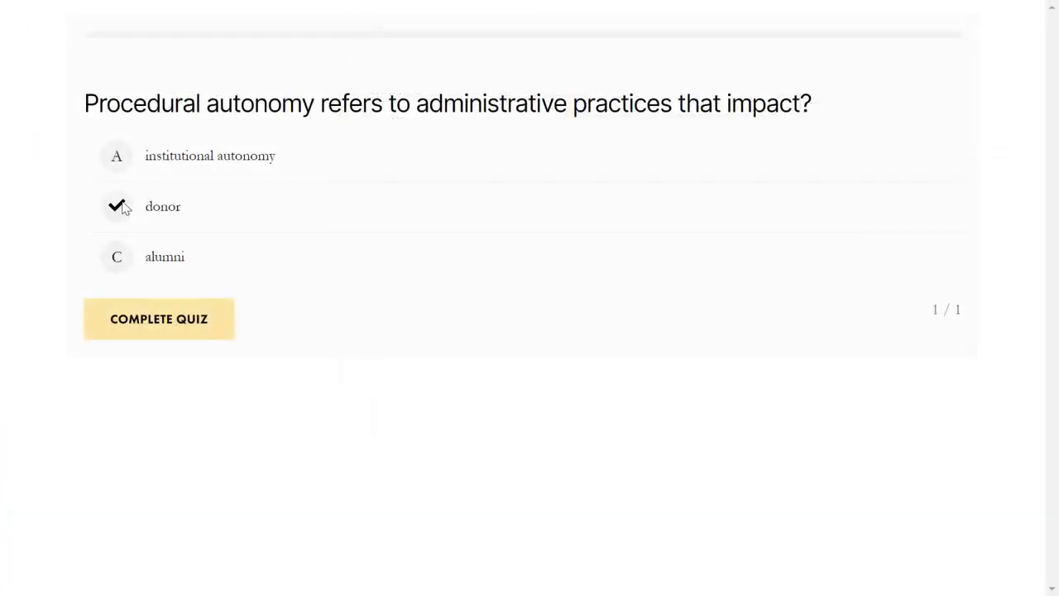
Step: Submit the preview attempt with donor chosen and view the 0% result's feedback
{"action": "left_click", "coordinate": [137, 329]}
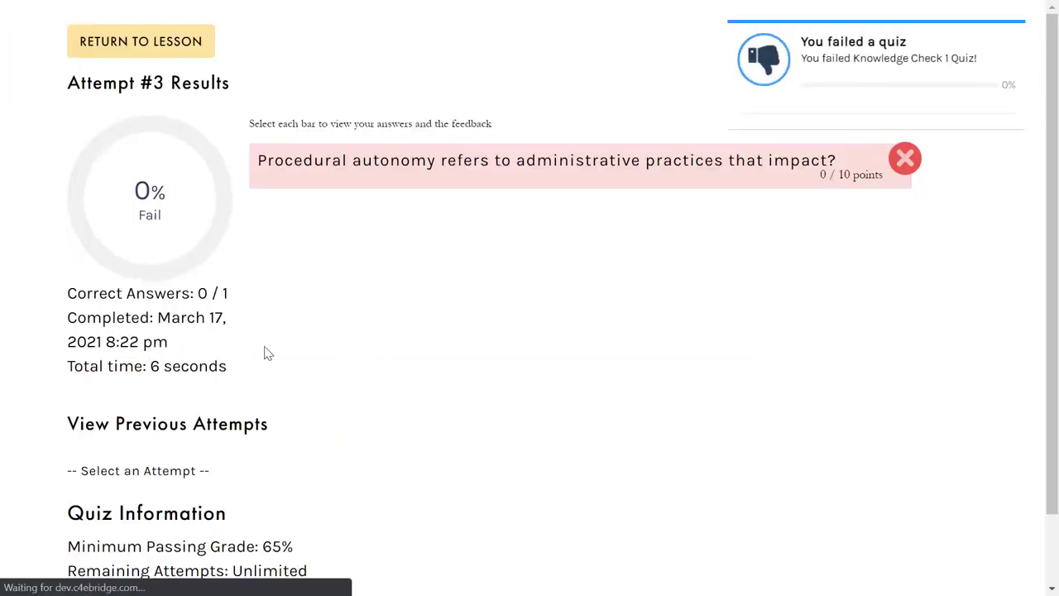
{"action": "left_click", "coordinate": [406, 180]}
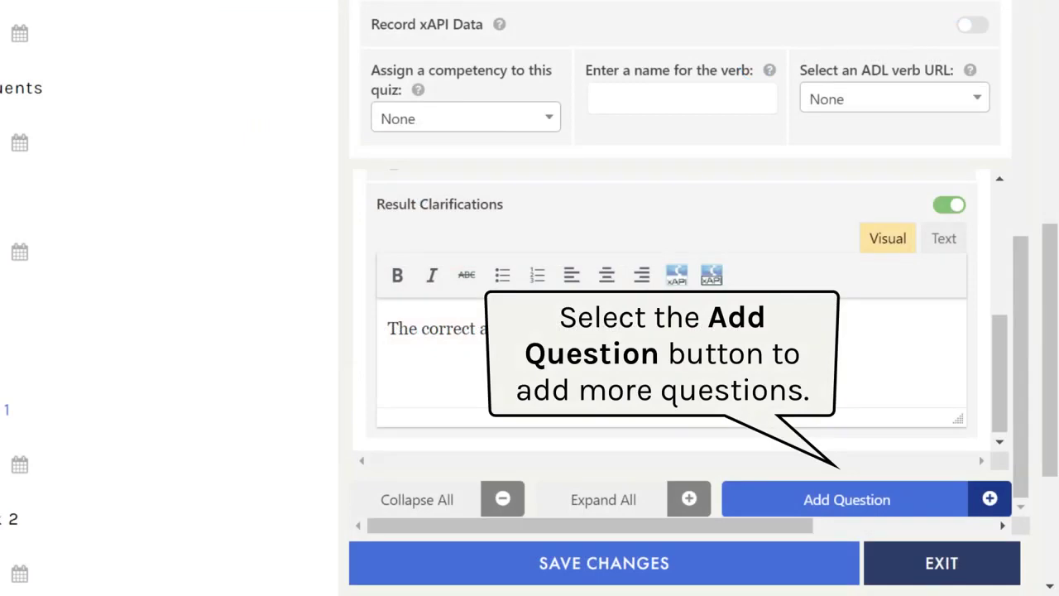
Step: Add a 10-point true/false question about academic freedom and institutional autonomy
{"action": "left_click", "coordinate": [827, 502]}
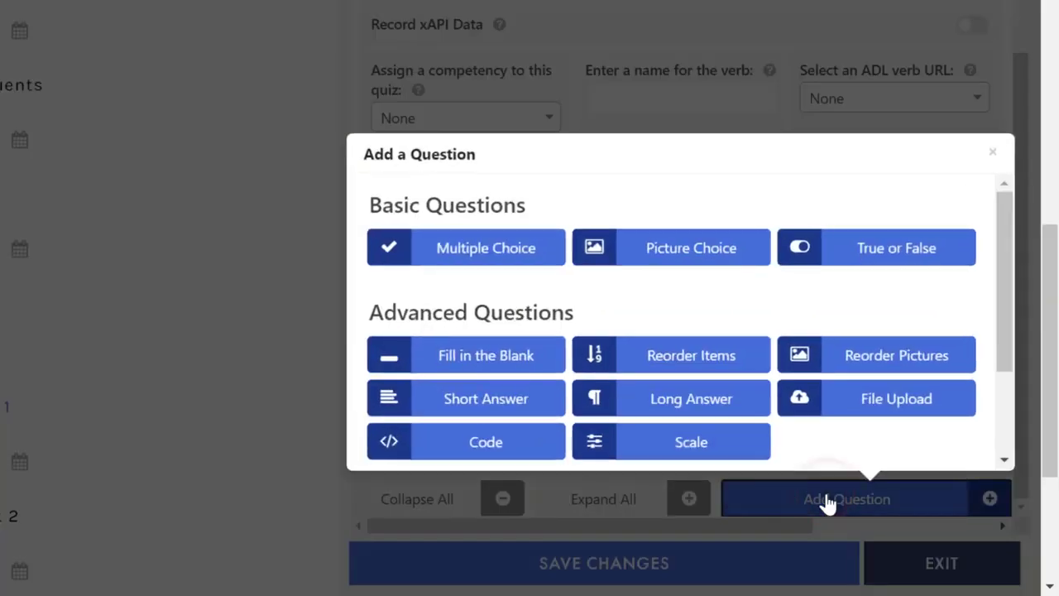
{"action": "left_click", "coordinate": [792, 253]}
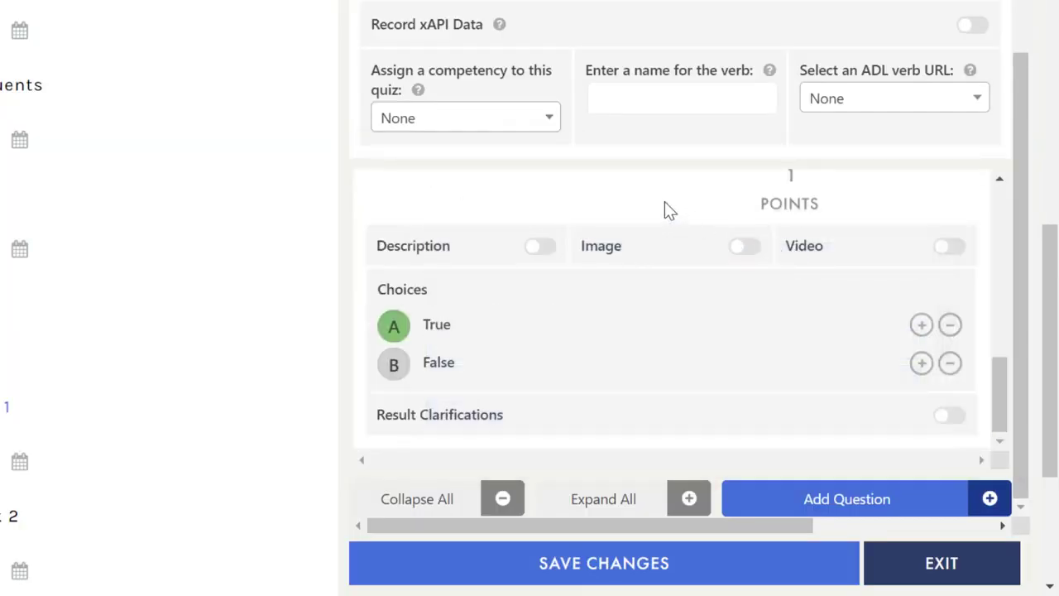
{"action": "scroll", "coordinate": [995, 369], "scroll_direction": "up", "scroll_amount": 2}
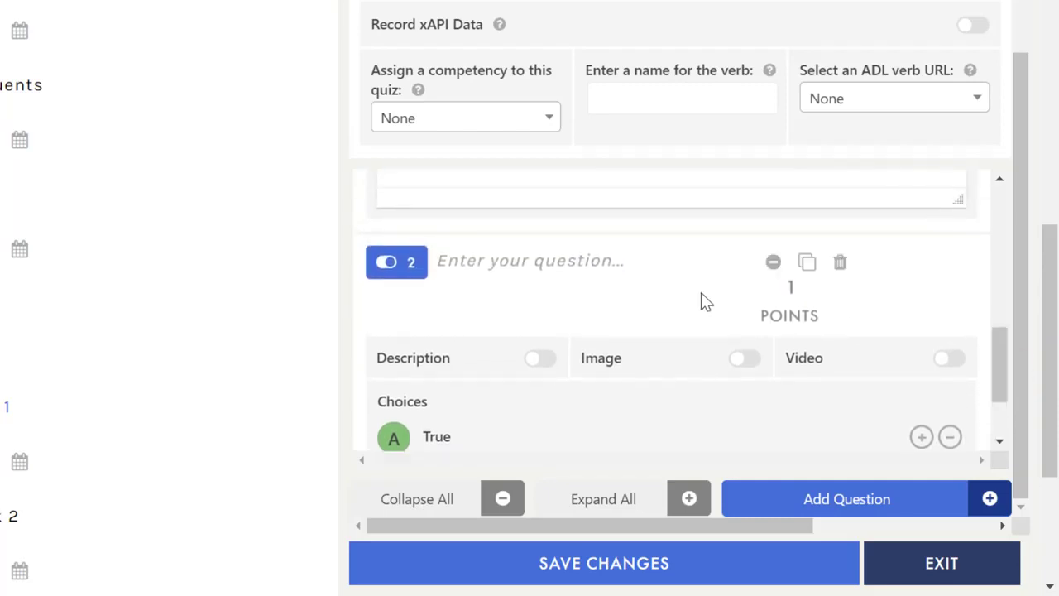
{"action": "left_click", "coordinate": [571, 261]}
{"action": "type", "text": "The principles of academic freedom and institutional autonomy have stood the test of traditional and judicial determinations."}
{"action": "left_click", "coordinate": [804, 282]}
{"action": "left_click", "coordinate": [804, 282]}
{"action": "left_click", "coordinate": [804, 282]}
{"action": "left_click", "coordinate": [804, 282]}
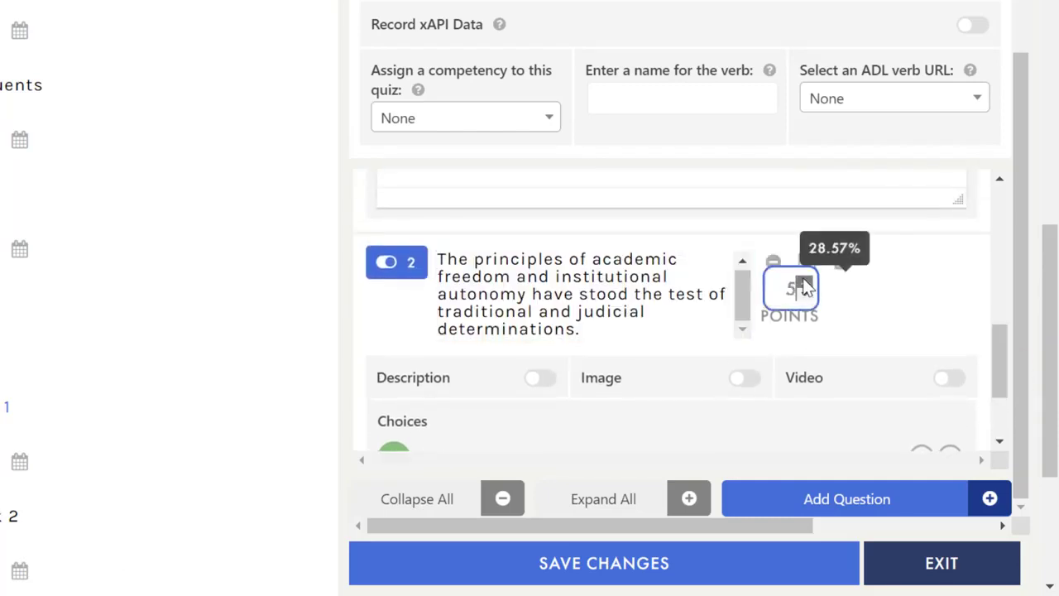
{"action": "left_click", "coordinate": [804, 282]}
{"action": "left_click", "coordinate": [804, 282]}
{"action": "left_click", "coordinate": [804, 282]}
{"action": "left_click", "coordinate": [804, 282]}
{"action": "left_click", "coordinate": [803, 282]}
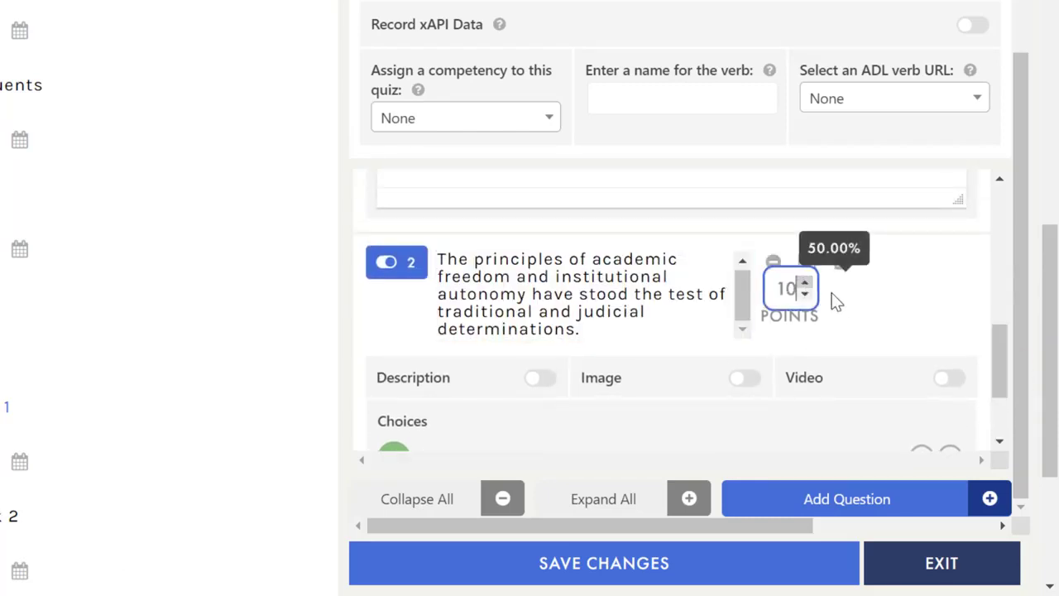
Step: Give the true/false question the clarification 'The correct answer is True.'
{"action": "left_click_drag", "start_coordinate": [991, 339], "coordinate": [995, 371]}
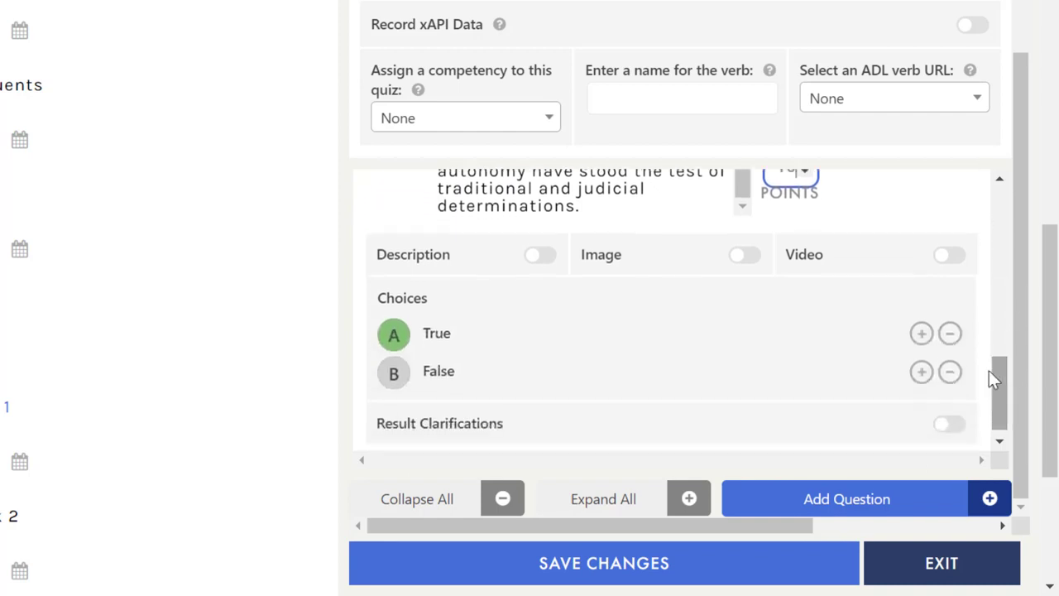
{"action": "left_click", "coordinate": [952, 425]}
{"action": "left_click_drag", "start_coordinate": [995, 361], "coordinate": [615, 395]}
{"action": "left_click", "coordinate": [615, 393]}
{"action": "type", "text": "The correct answer is True."}
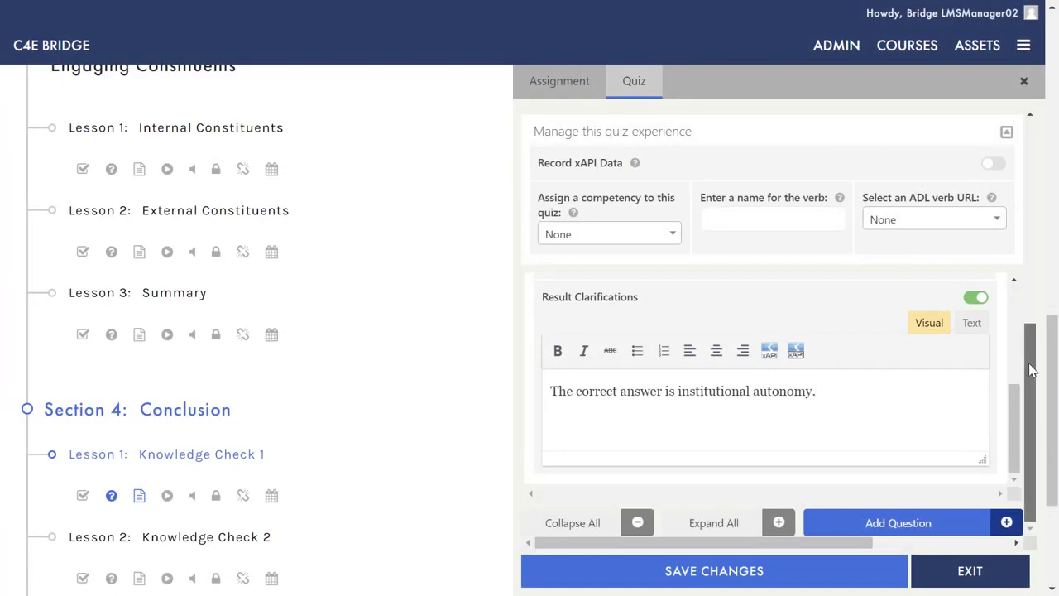
Step: Scroll the quiz panel to the top and close it, returning to the Governing Boards outline
{"action": "left_click_drag", "start_coordinate": [1031, 370], "coordinate": [977, 164]}
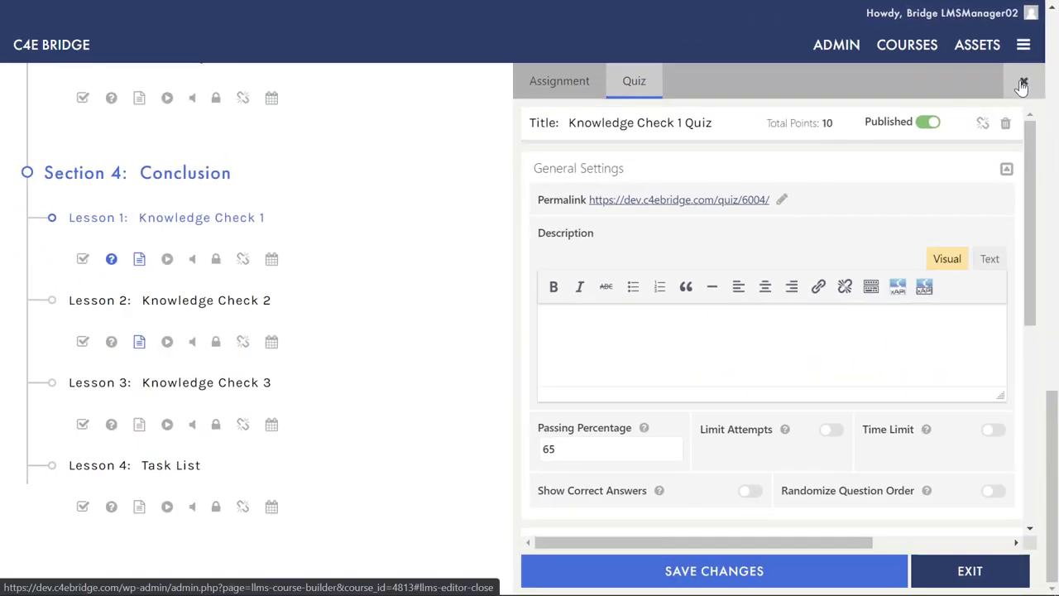
{"action": "left_click", "coordinate": [980, 182]}
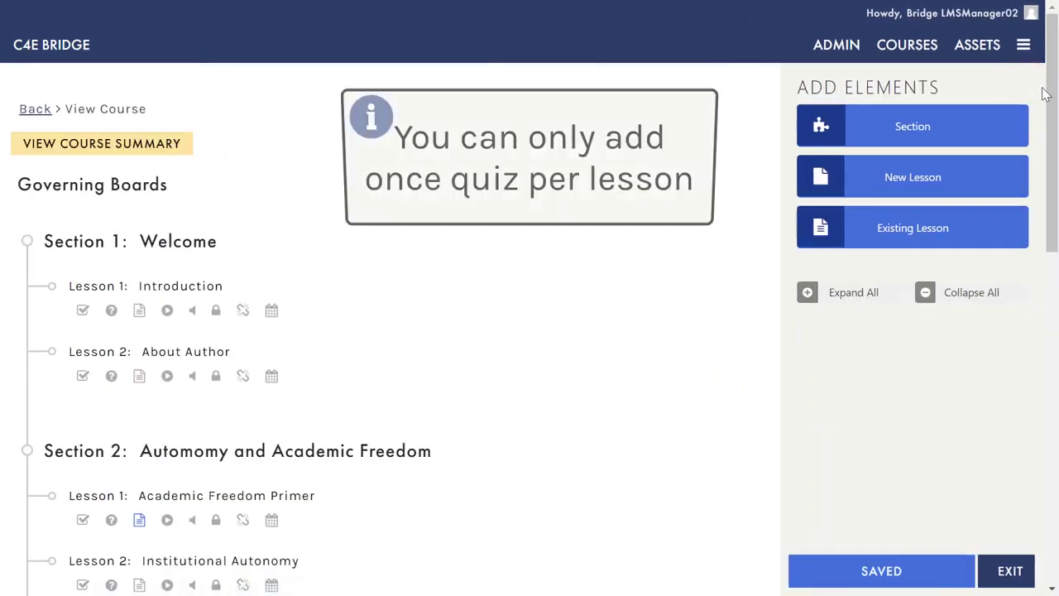
Step: Attach the existing Knowledge Check 1 Quiz, found by searching 'Knowledge Check', to the Knowledge Check 2 lesson
{"action": "left_click_drag", "start_coordinate": [1053, 93], "coordinate": [1053, 422]}
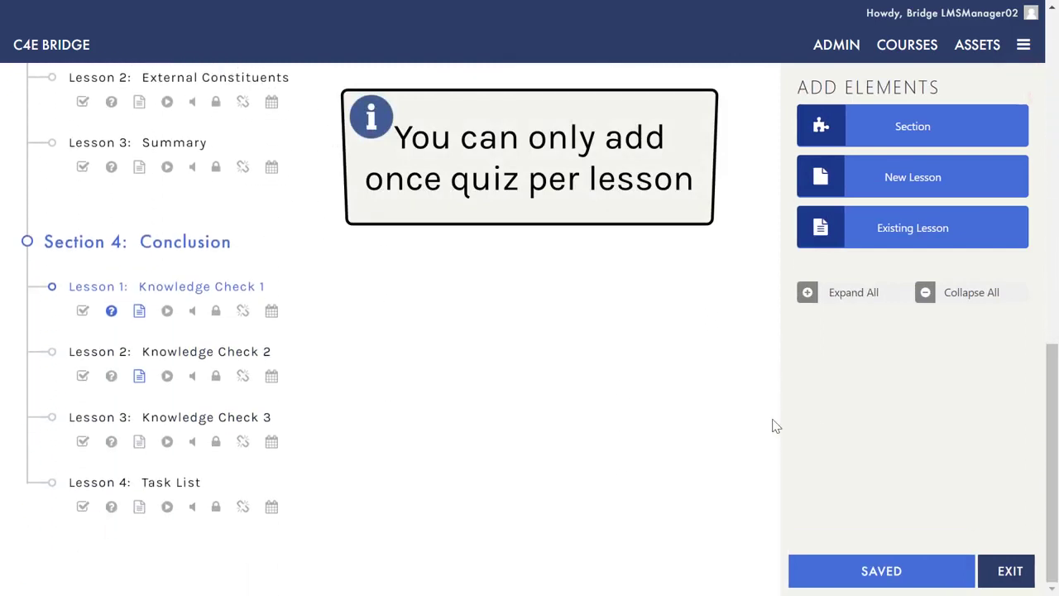
{"action": "left_click", "coordinate": [112, 383]}
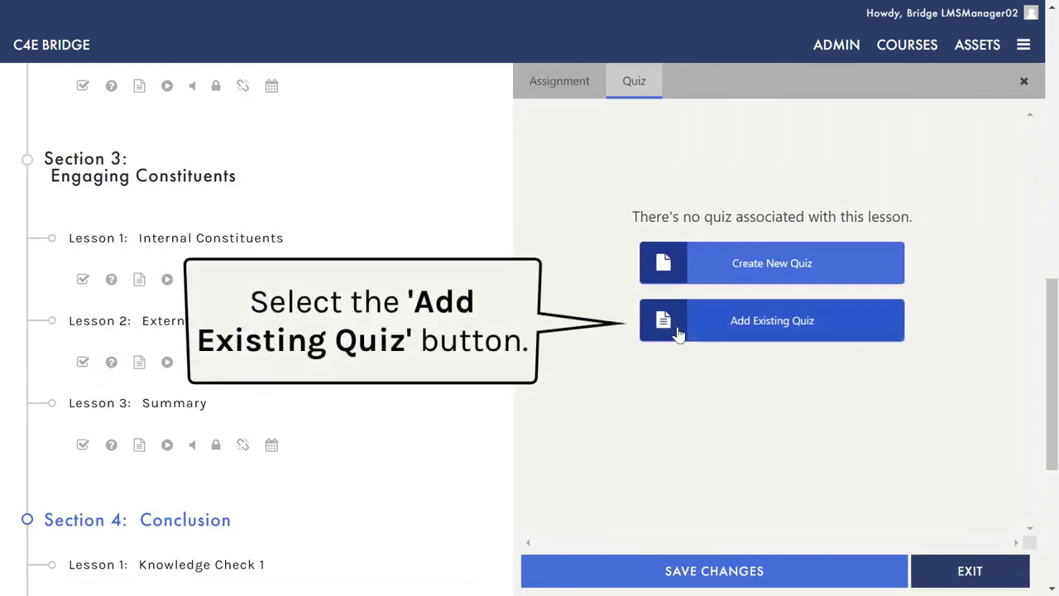
{"action": "left_click", "coordinate": [685, 332]}
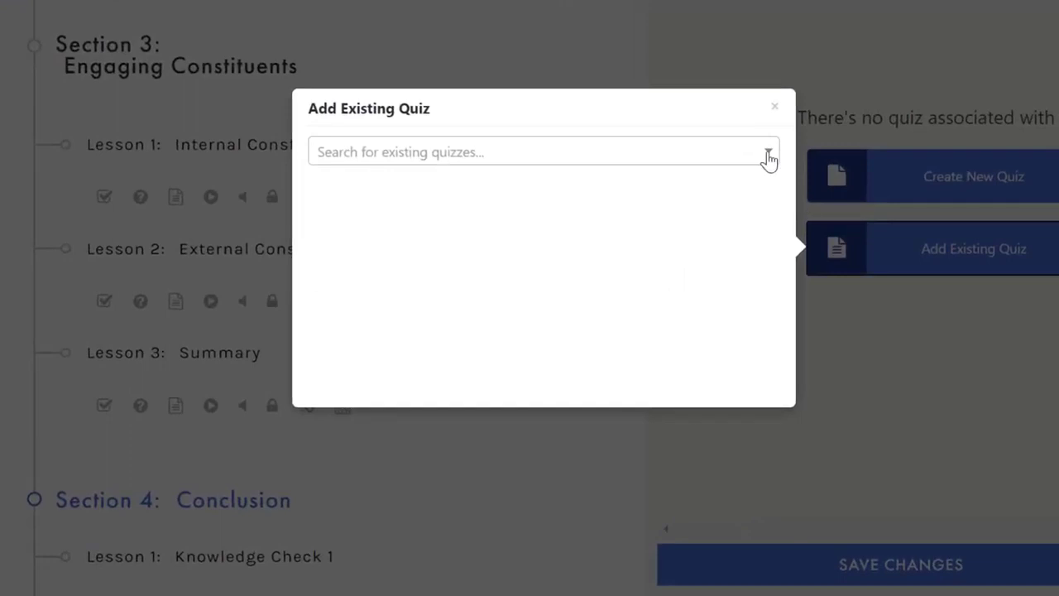
{"action": "left_click", "coordinate": [765, 154]}
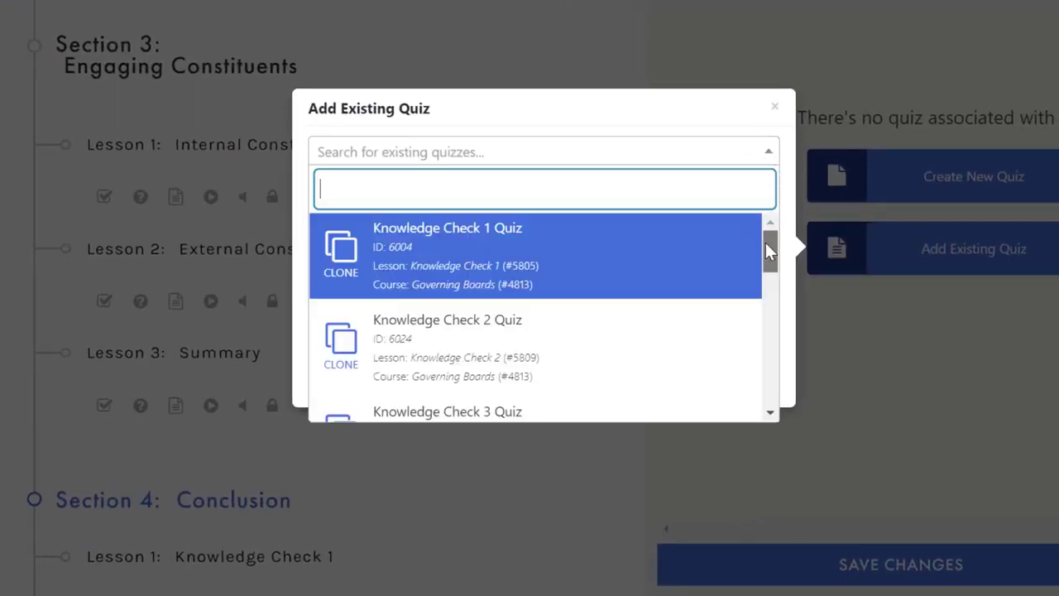
{"action": "mouse_move", "coordinate": [765, 242]}
{"action": "left_mouse_down"}
{"action": "mouse_move", "coordinate": [767, 324]}
{"action": "mouse_move", "coordinate": [769, 248]}
{"action": "left_mouse_up"}
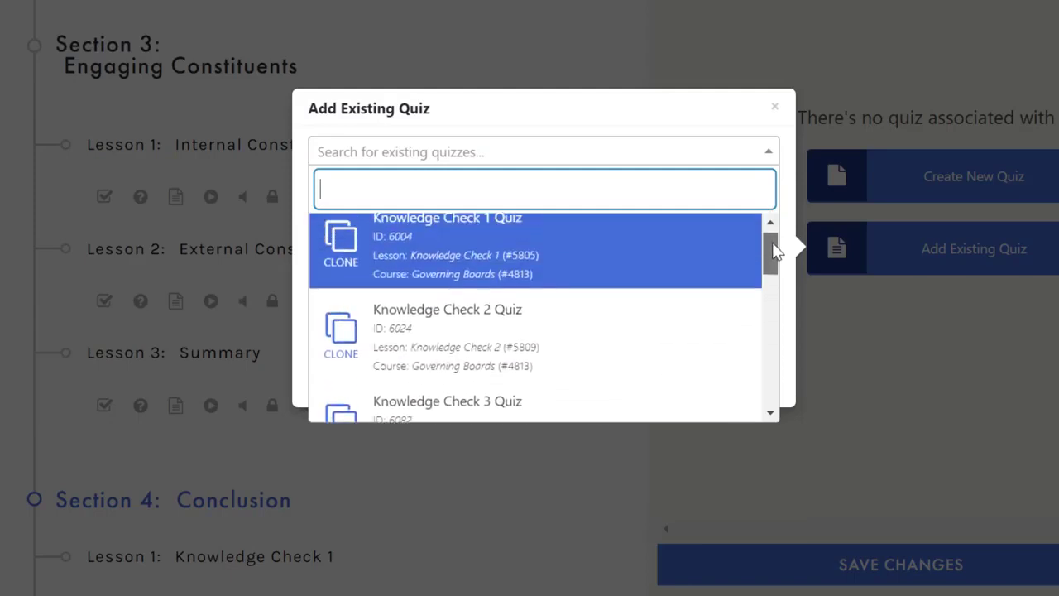
{"action": "left_click", "coordinate": [400, 182]}
{"action": "type", "text": "Knowledge Check"}
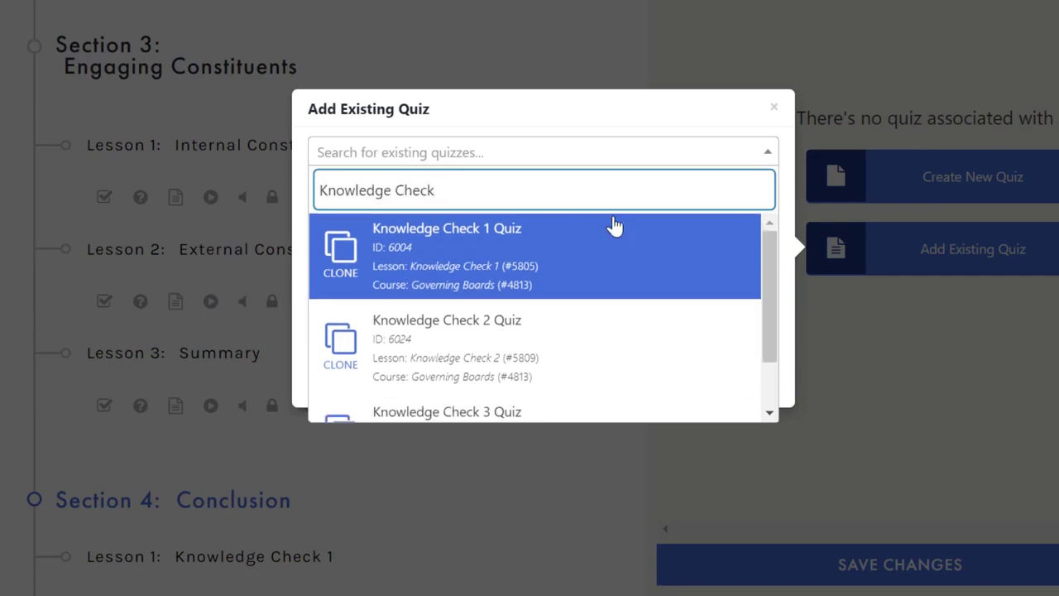
{"action": "left_click_drag", "start_coordinate": [778, 253], "coordinate": [770, 229]}
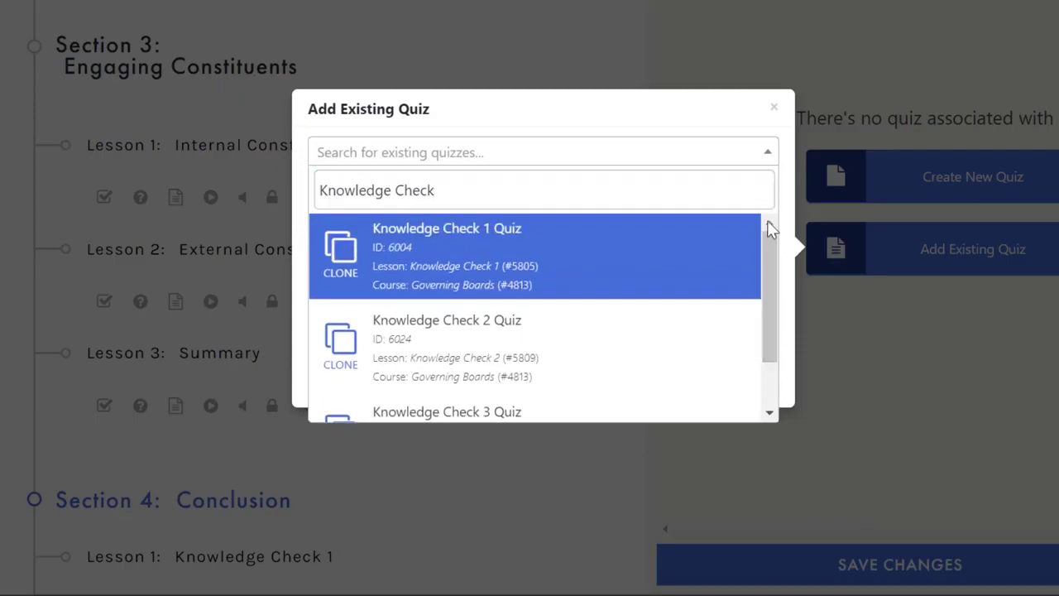
{"action": "left_click", "coordinate": [402, 259]}
{"action": "left_click_drag", "start_coordinate": [1035, 298], "coordinate": [1054, 496]}
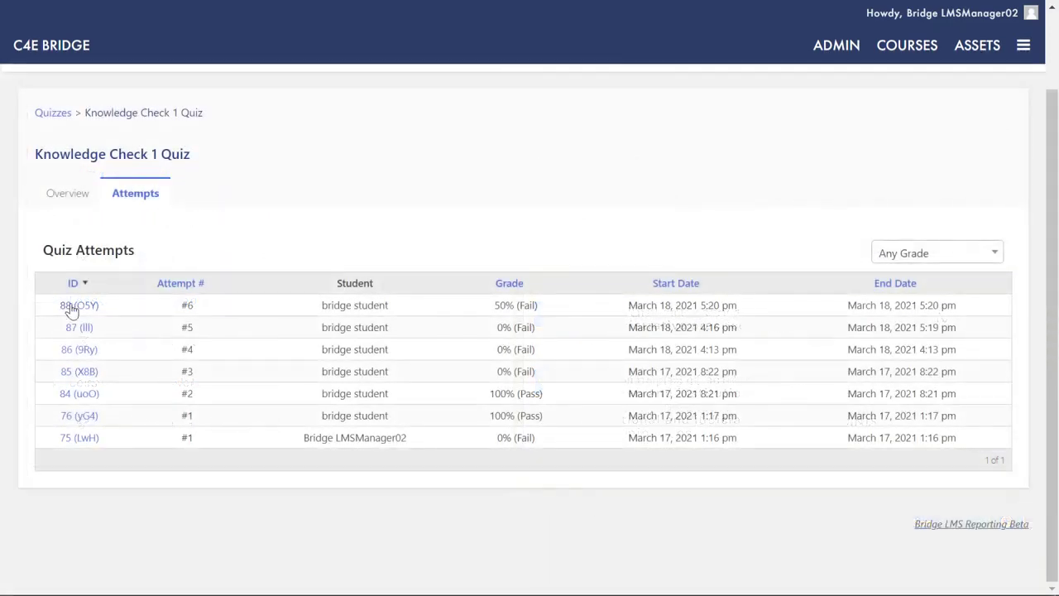
Step: Open Quiz Attempt #6 (50%, Fail) and expand both answers to reveal False and its clarification
{"action": "left_click", "coordinate": [84, 306]}
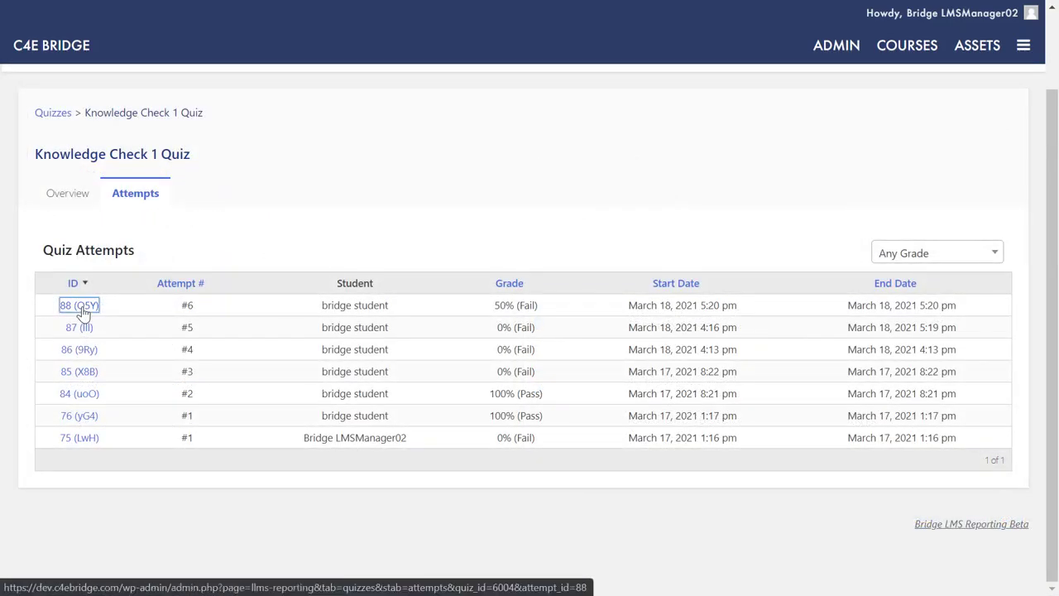
{"action": "scroll", "coordinate": [152, 312], "scroll_direction": "down", "scroll_amount": 1}
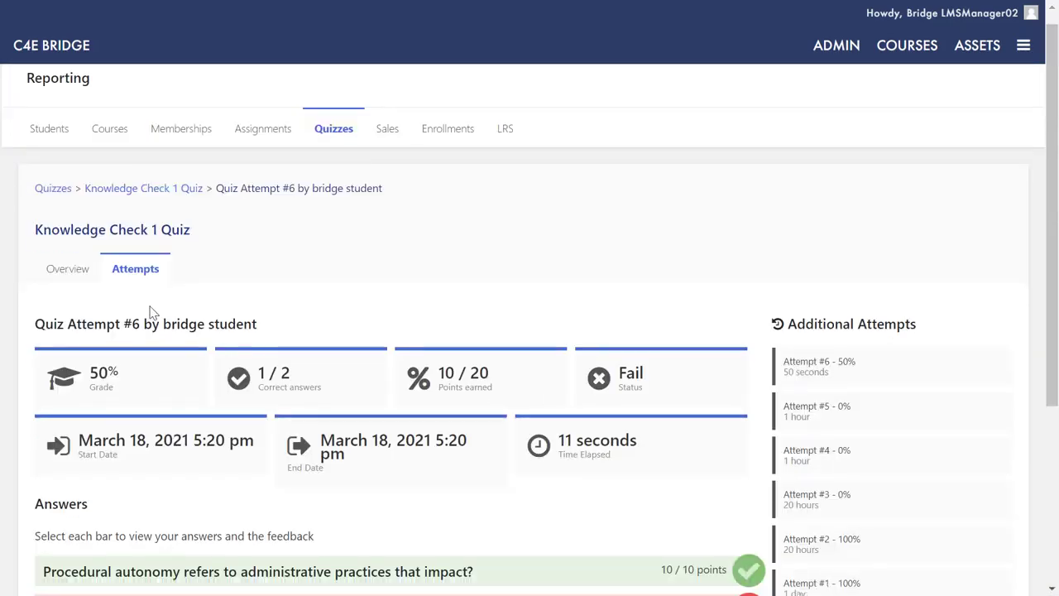
{"action": "scroll", "coordinate": [152, 313], "scroll_direction": "down", "scroll_amount": 3}
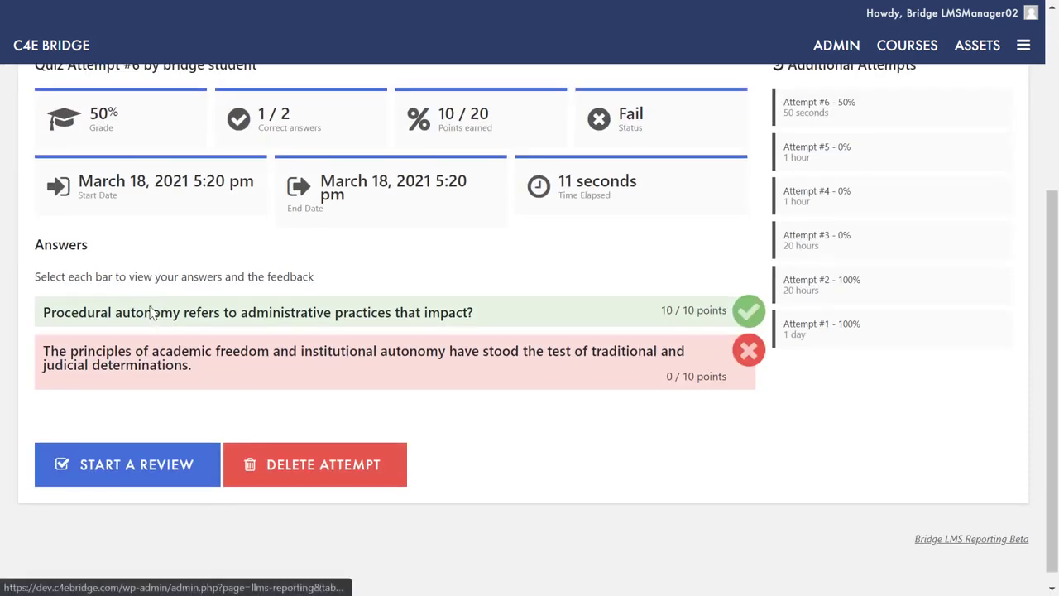
{"action": "left_click", "coordinate": [153, 313]}
{"action": "left_click", "coordinate": [142, 420]}
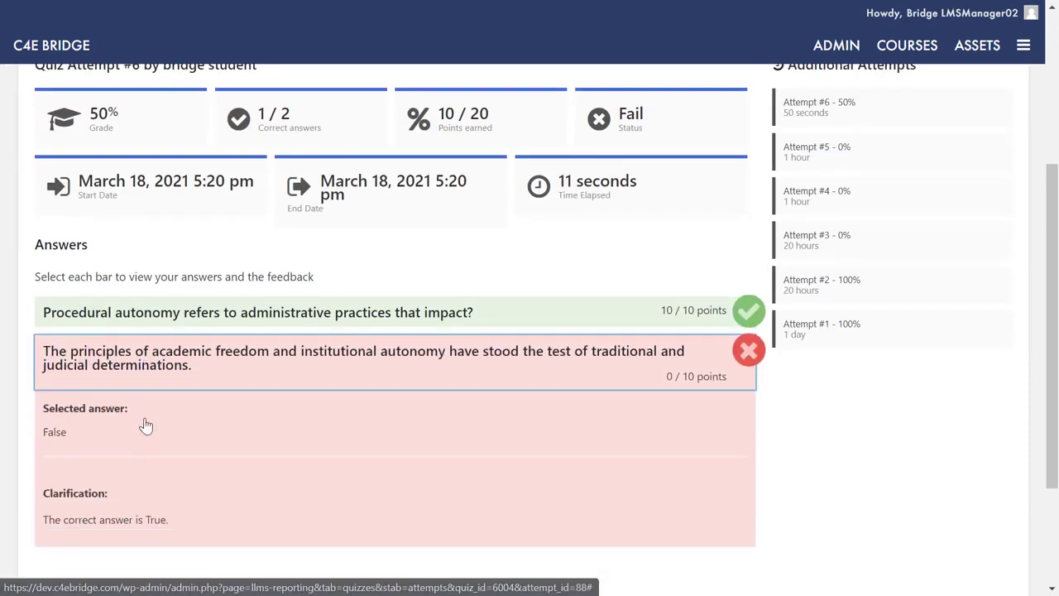